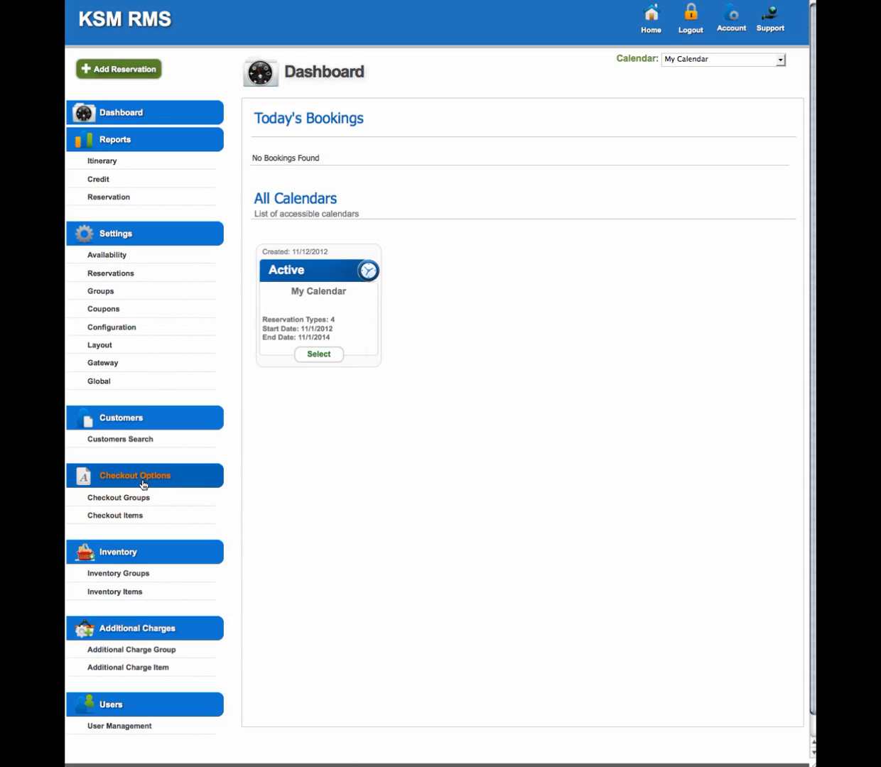
Start a new checkout item, enabled and required, with field name "Age" and option title "Age:".
left_click(118, 518)
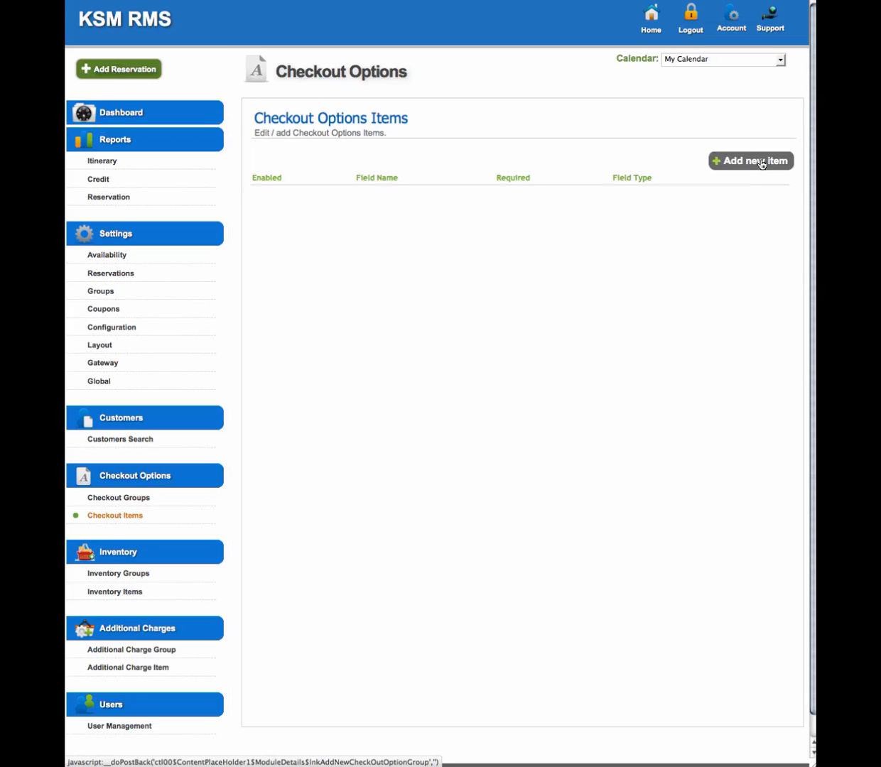
left_click(761, 164)
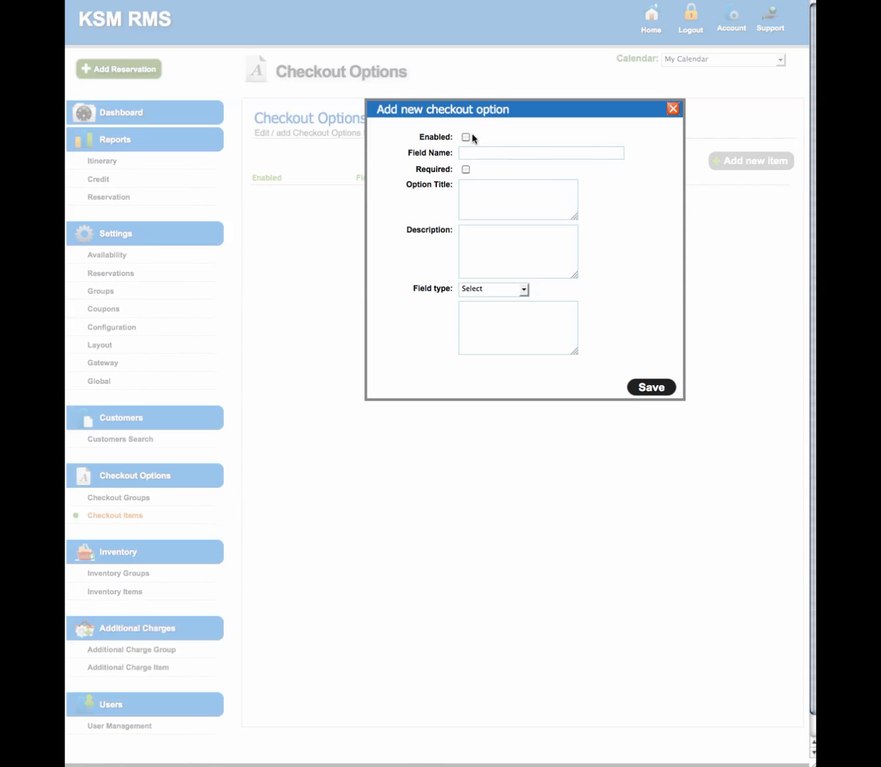
left_click(466, 138)
type("Age")
left_click(465, 170)
left_click(472, 191)
type("Age:")
Give the Age item the description "10 and over" and the Text field type, and save it.
left_click(485, 257)
type("18 and over")
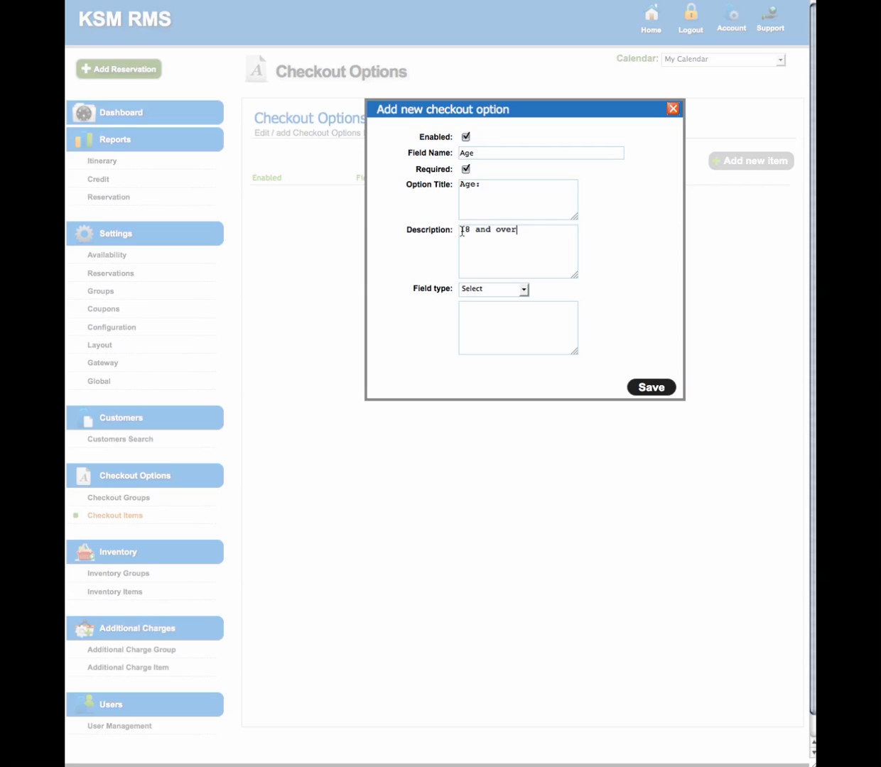
type("0")
left_click(498, 291)
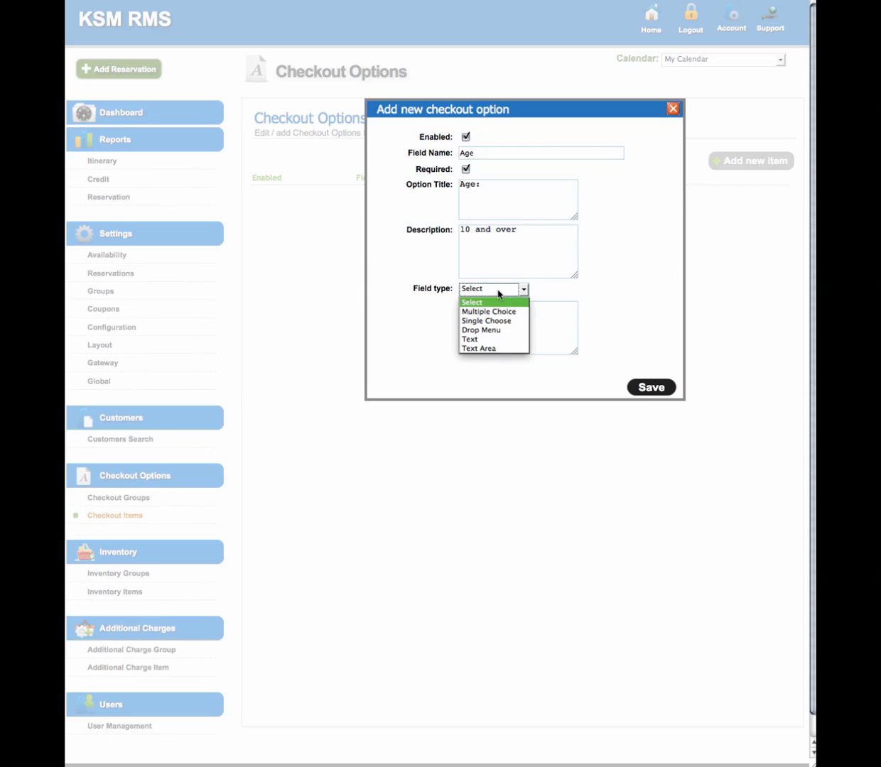
left_click(506, 340)
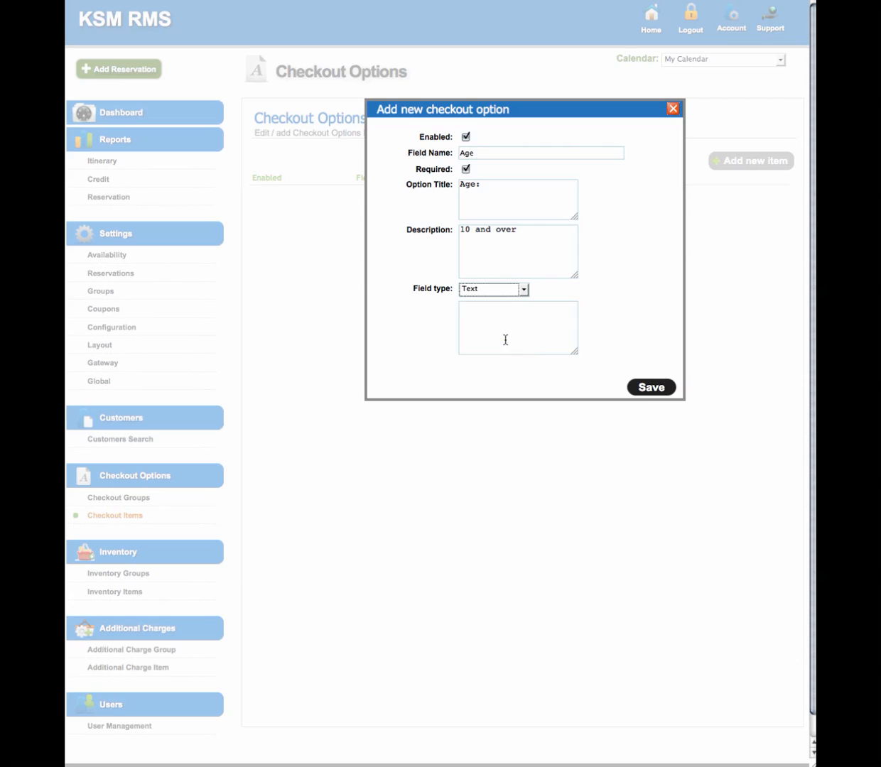
left_click(664, 395)
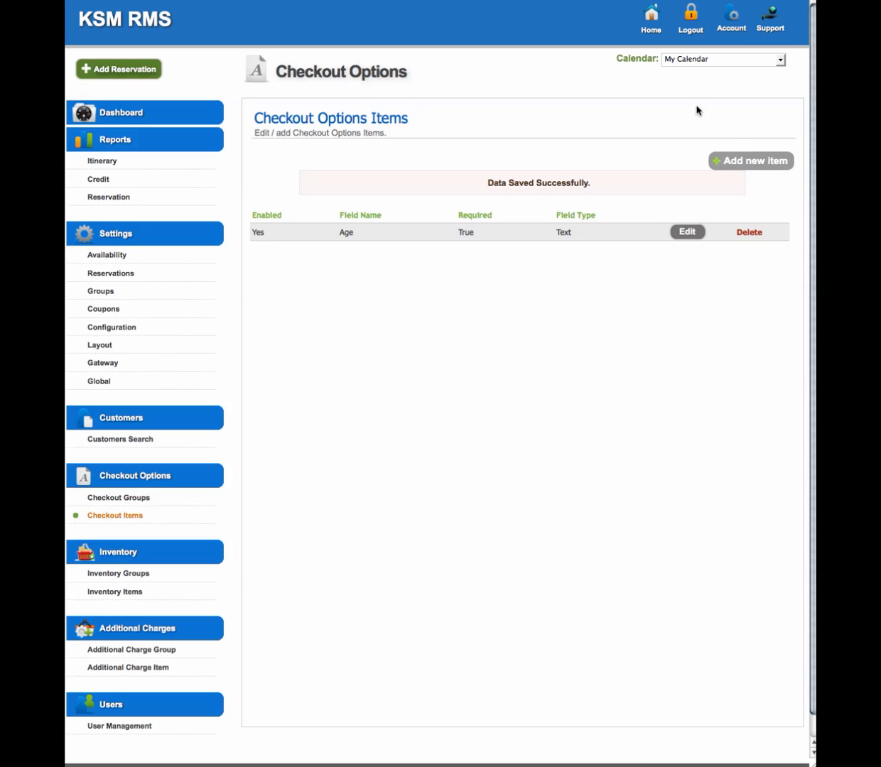
Start another checkout item, enabled and required, using "Weight:" as both field name and option title.
left_click(756, 159)
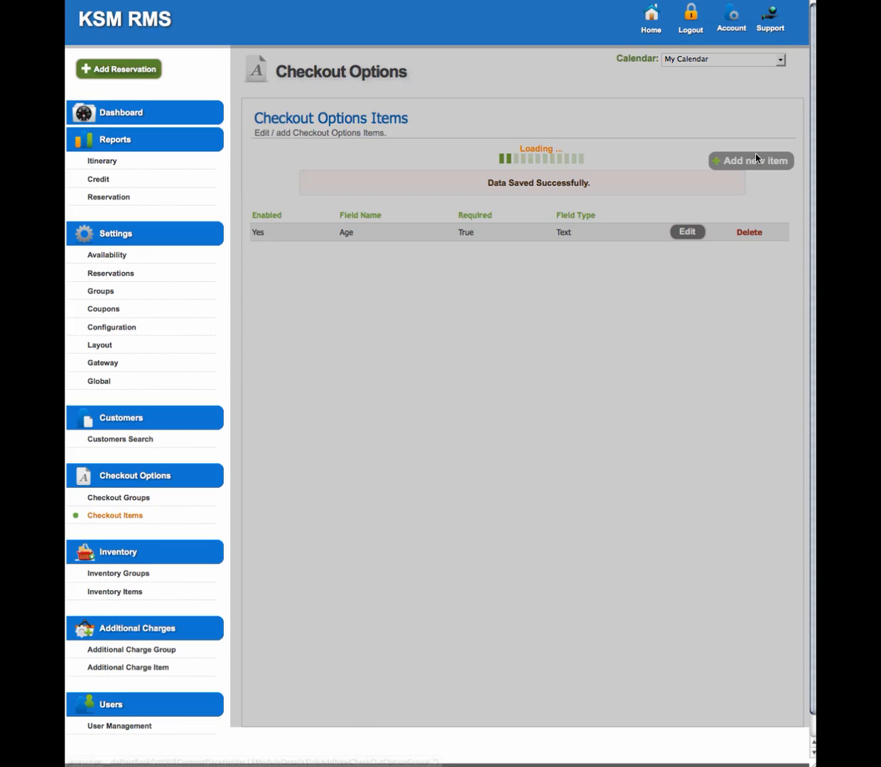
left_click(465, 136)
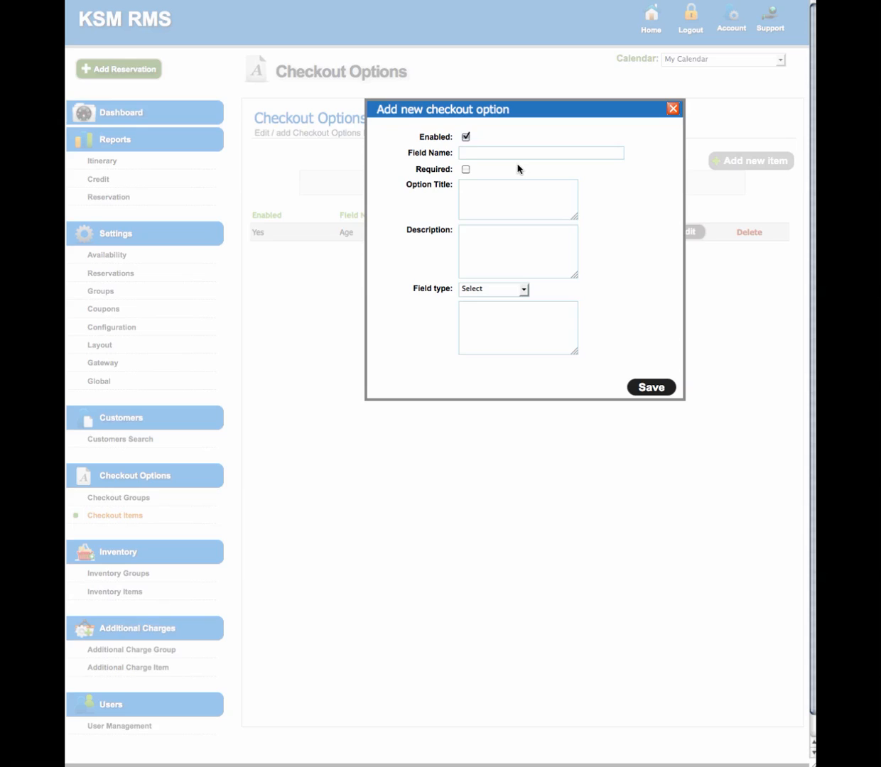
type("Weight:")
left_click_drag(491, 151, 449, 158)
key("super+c")
left_click(490, 190)
key("super+v")
left_click(466, 169)
Describe the Weight item as "max weight 220lb", set its field type to Text, and save it.
type("max weight")
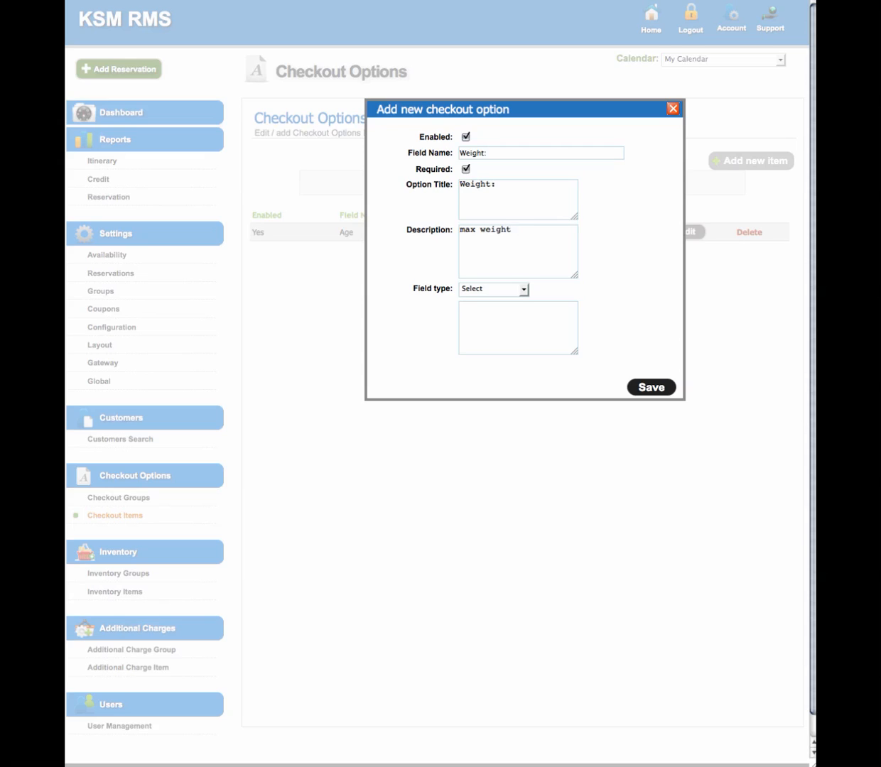
type(" 220lb")
left_click(524, 291)
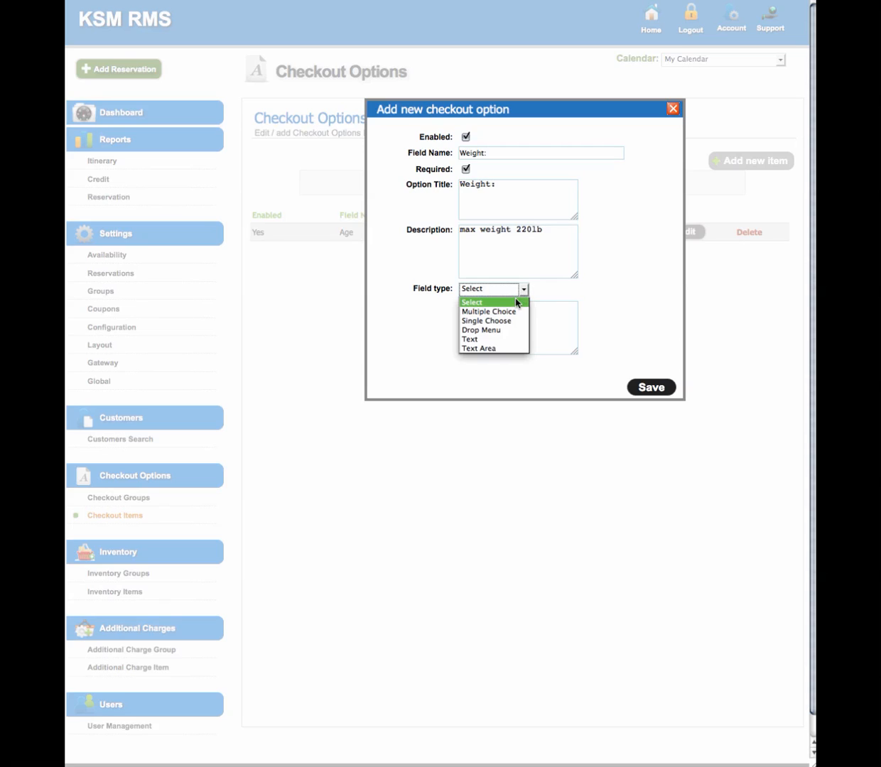
left_click(479, 339)
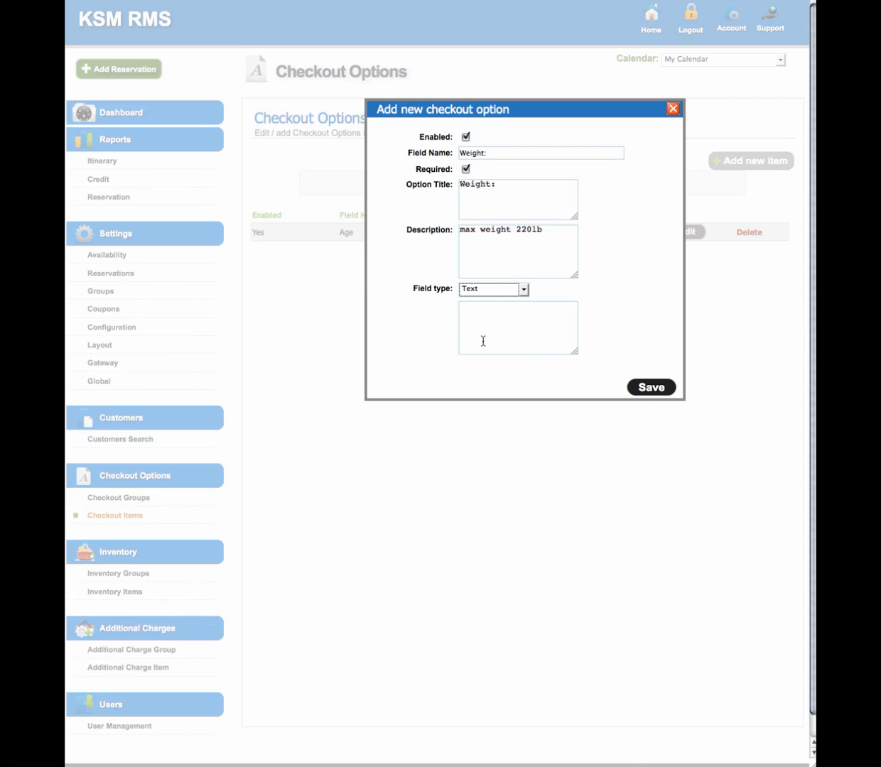
left_click(653, 387)
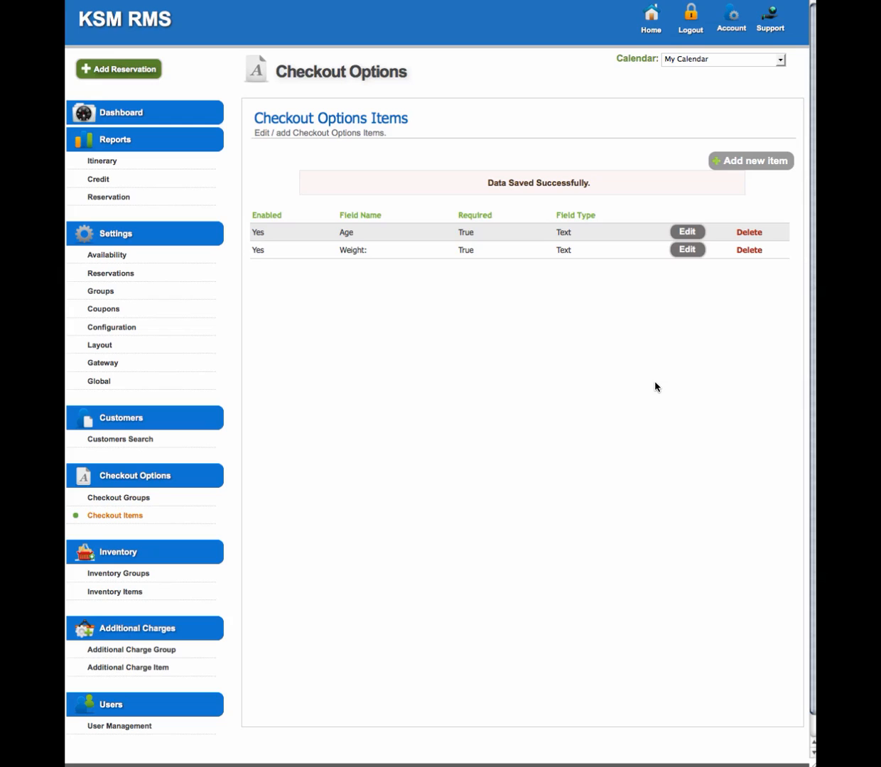
Start a new checkout group, enabled and per person, named "Addiotnal Information" with the description "Please fill in all fields".
left_click(143, 502)
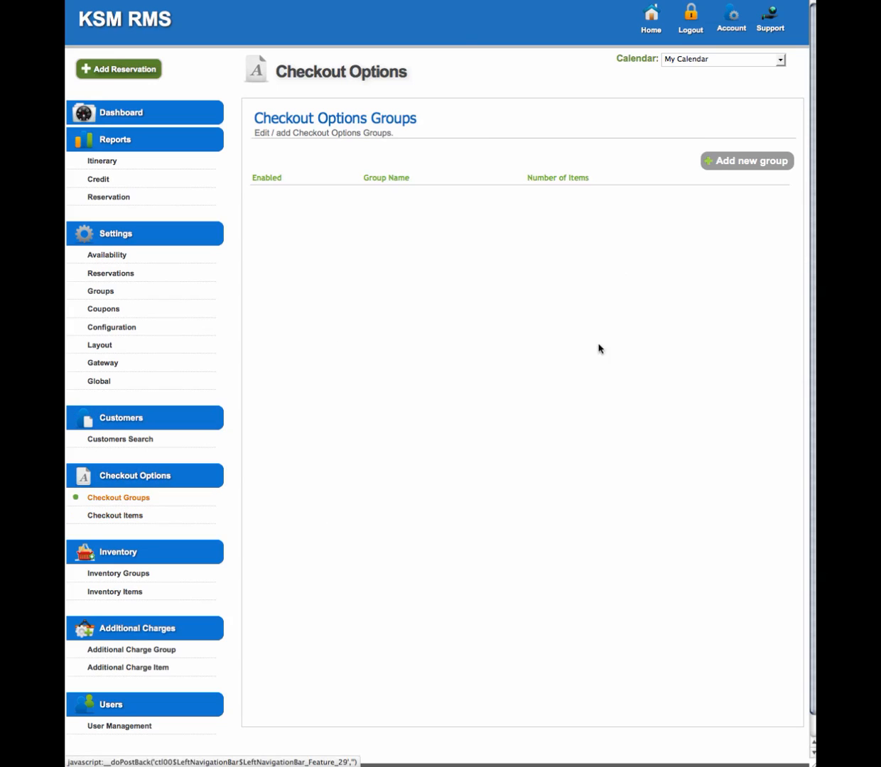
left_click(736, 157)
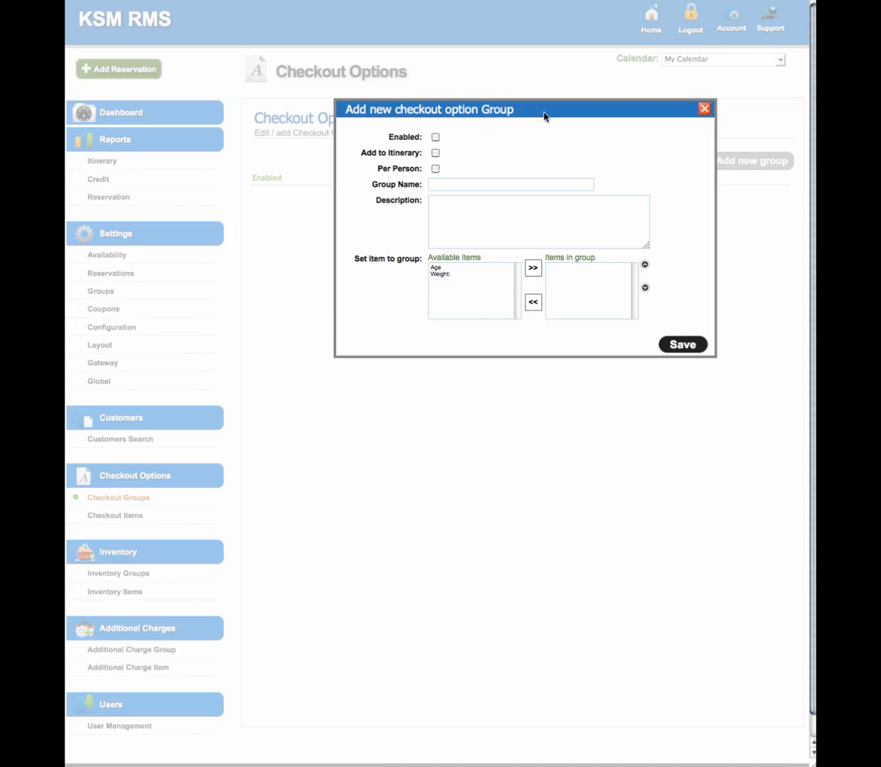
left_click(435, 137)
left_click(436, 169)
left_click(432, 184)
type("Addiotnal Information")
left_click(579, 205)
type("Ple")
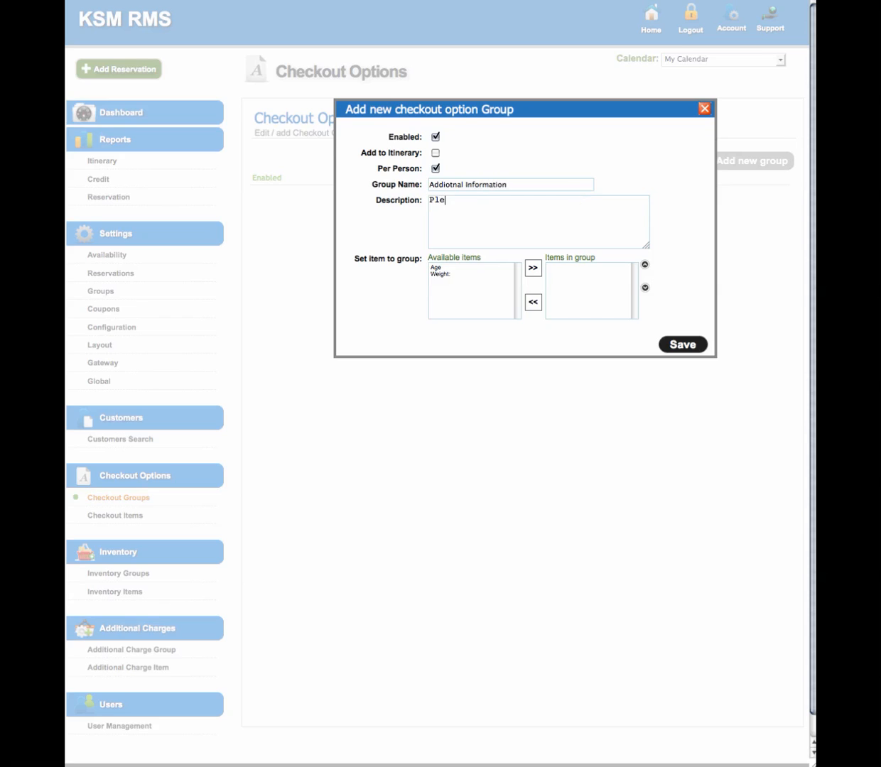
type("ase fill in all fields")
Assign both the Age and Weight items to the new checkout group and save it.
left_click(439, 274)
left_click(434, 268, "shift")
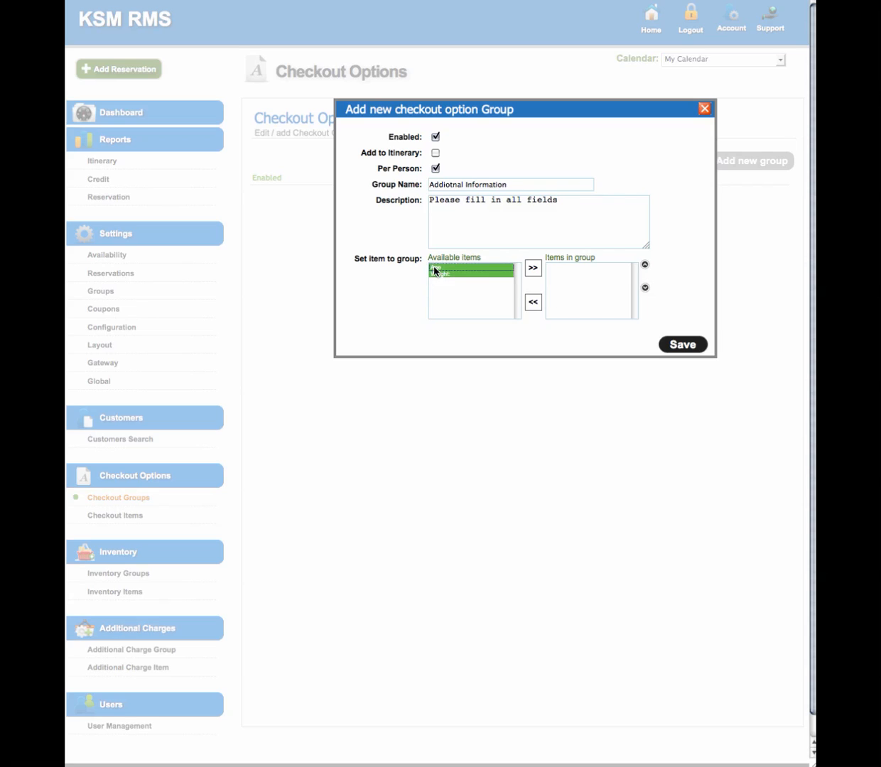
left_click(529, 269)
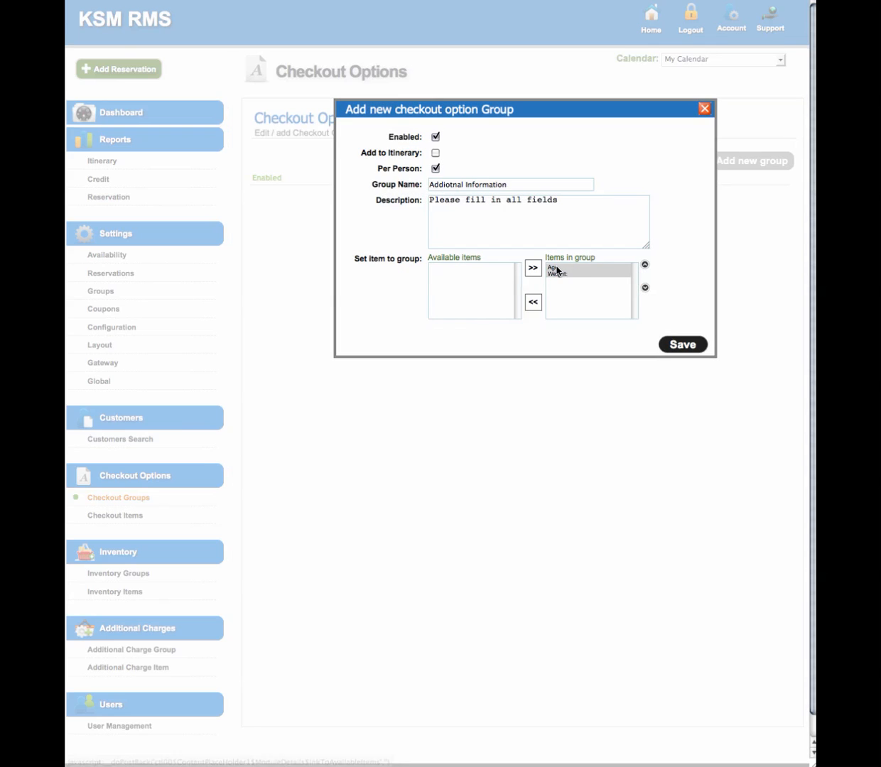
left_click(683, 344)
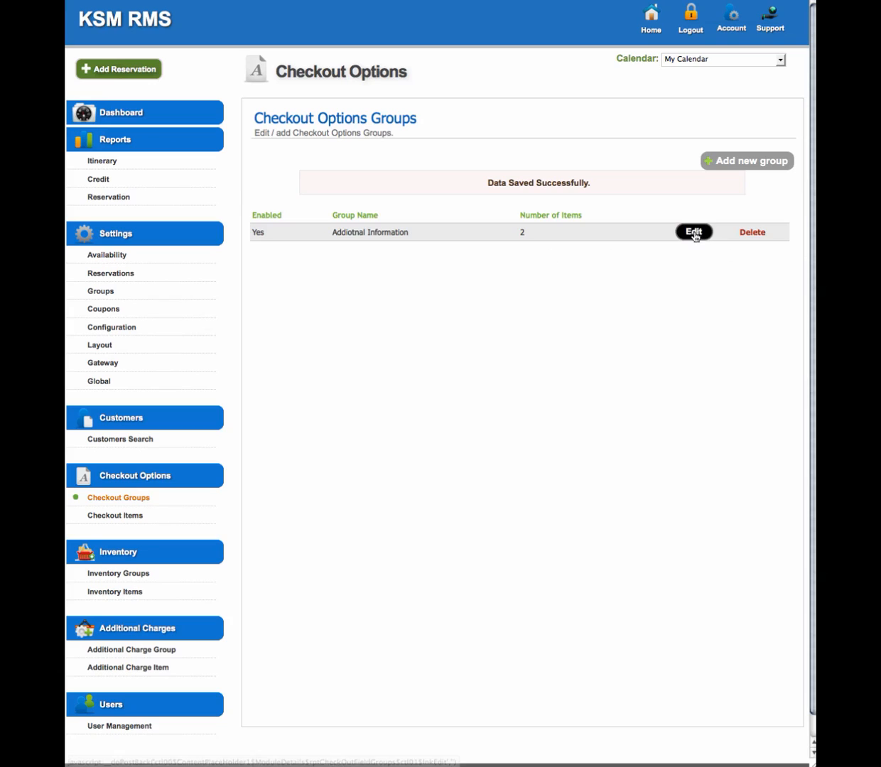
Correct the checkout group's name to "Additional Information" and save the change.
left_click(693, 232)
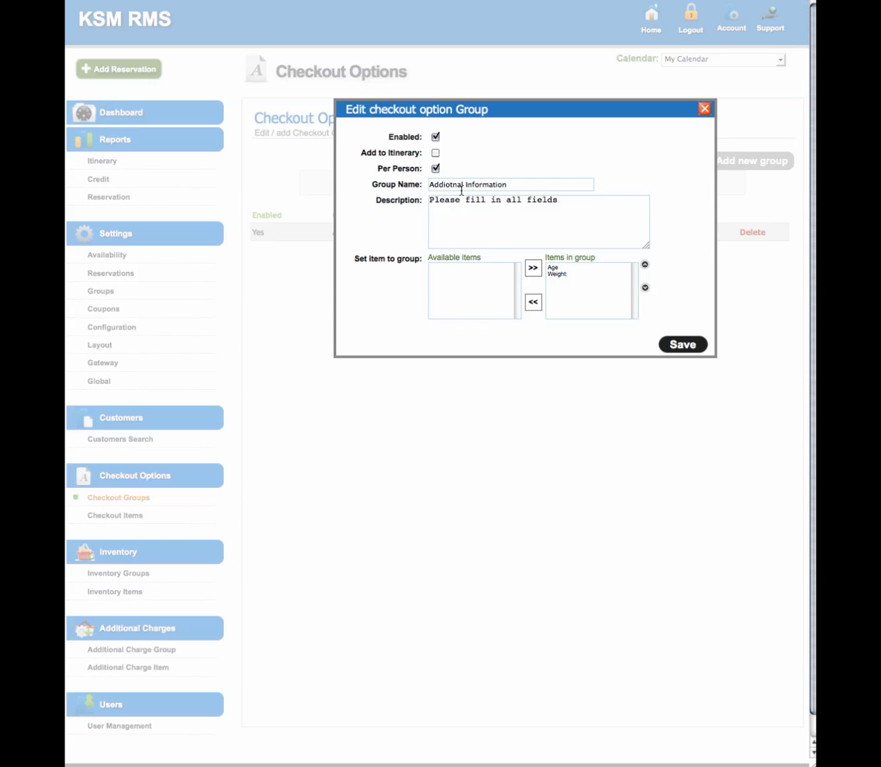
double_click(448, 185)
type("Additional")
left_click(686, 346)
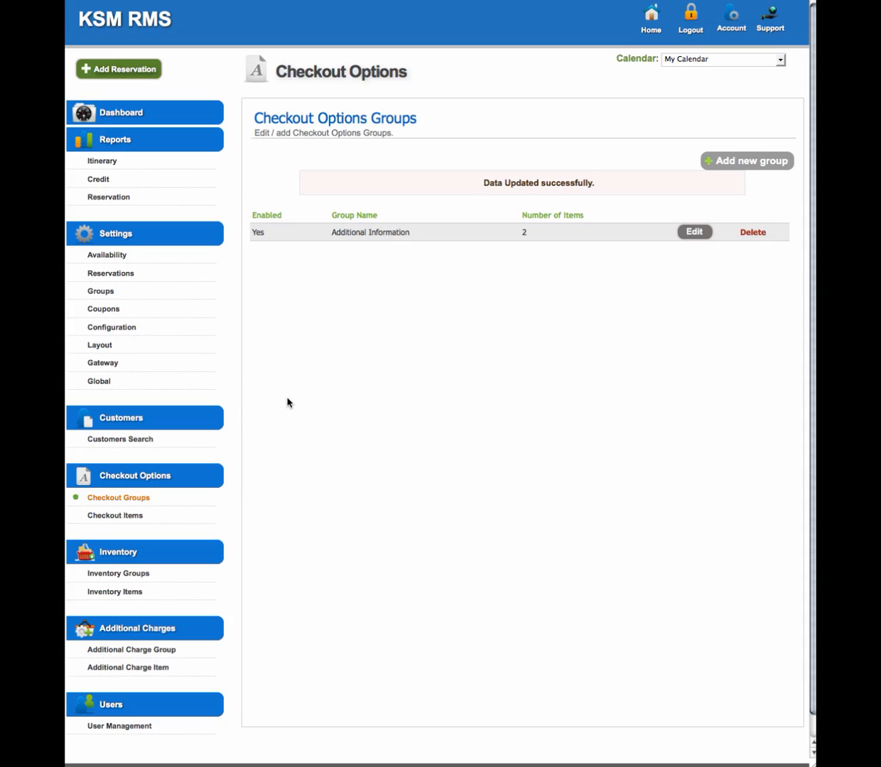
Add the Additional Information checkout group to the 9:00 am Segway Tour reservation type and save its settings.
left_click(109, 280)
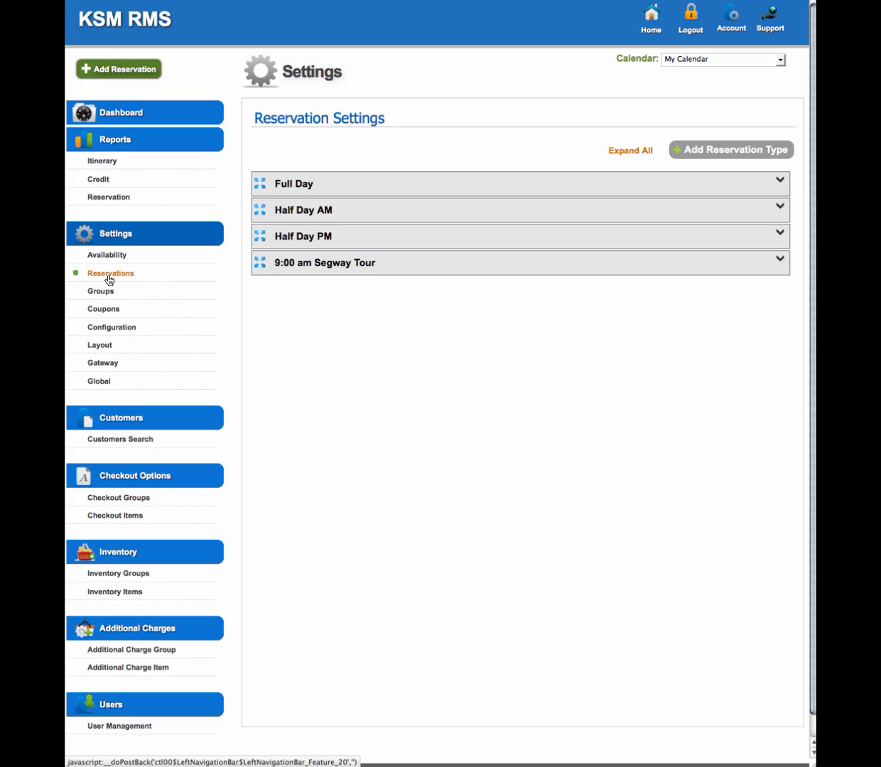
left_click(506, 275)
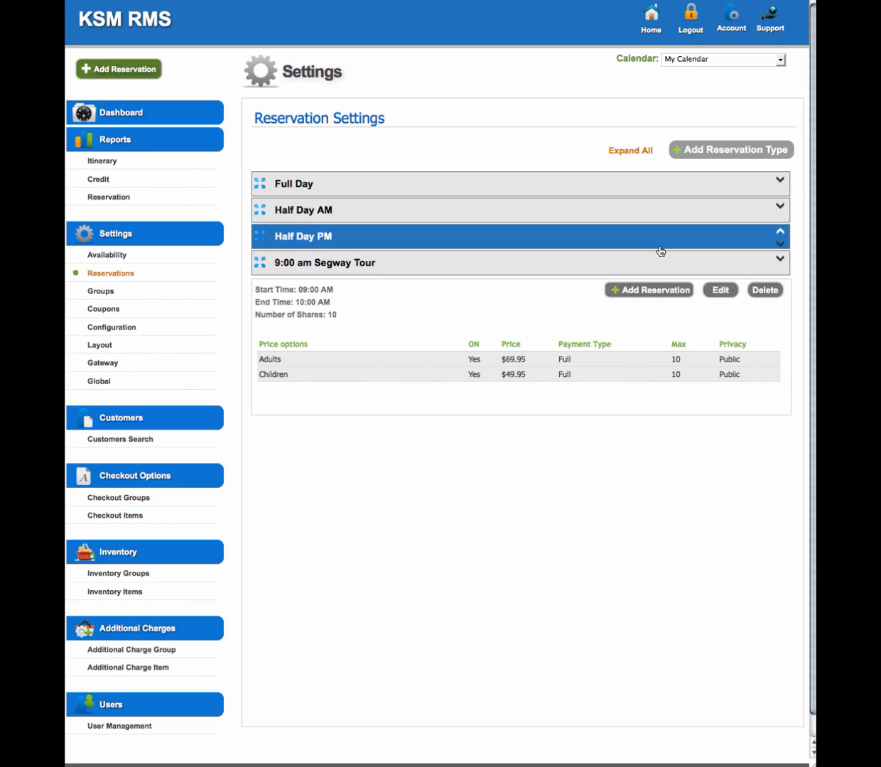
left_click(720, 292)
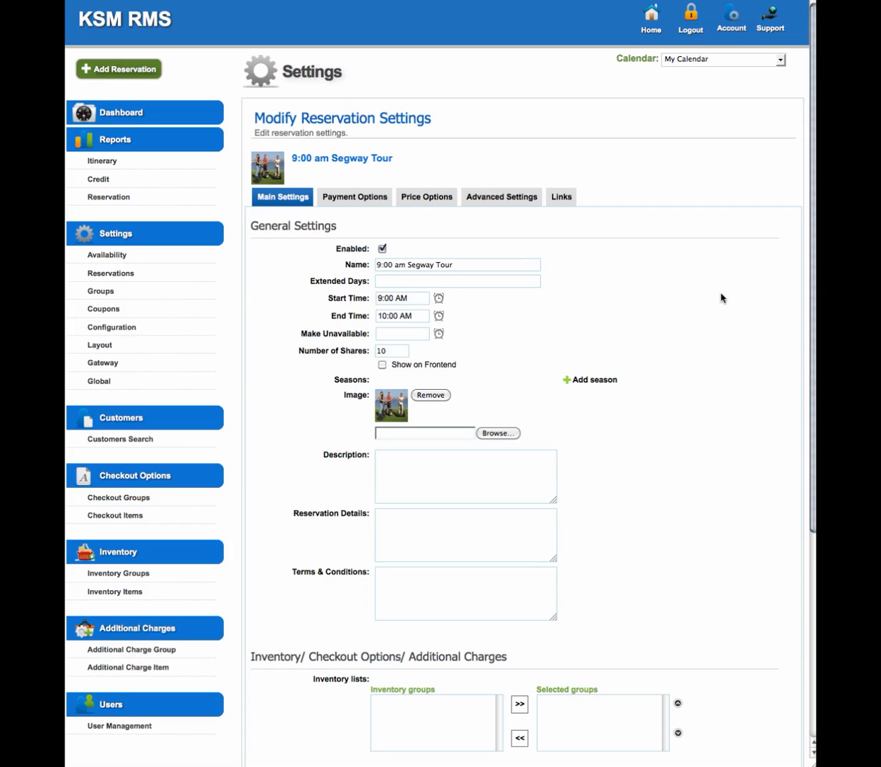
left_click_drag(812, 264, 796, 482)
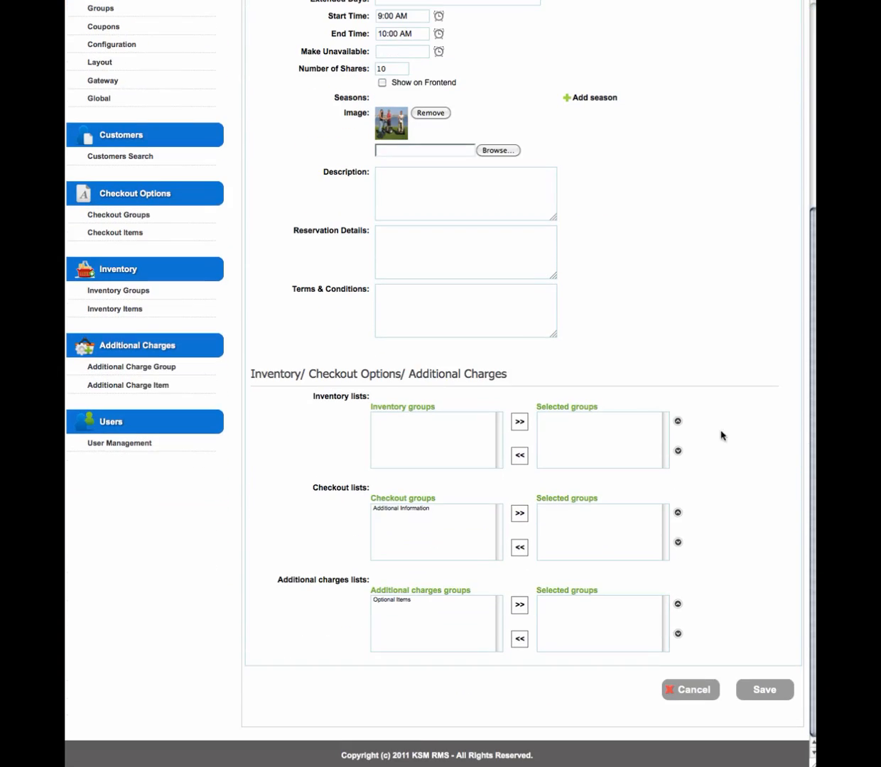
left_click(405, 509)
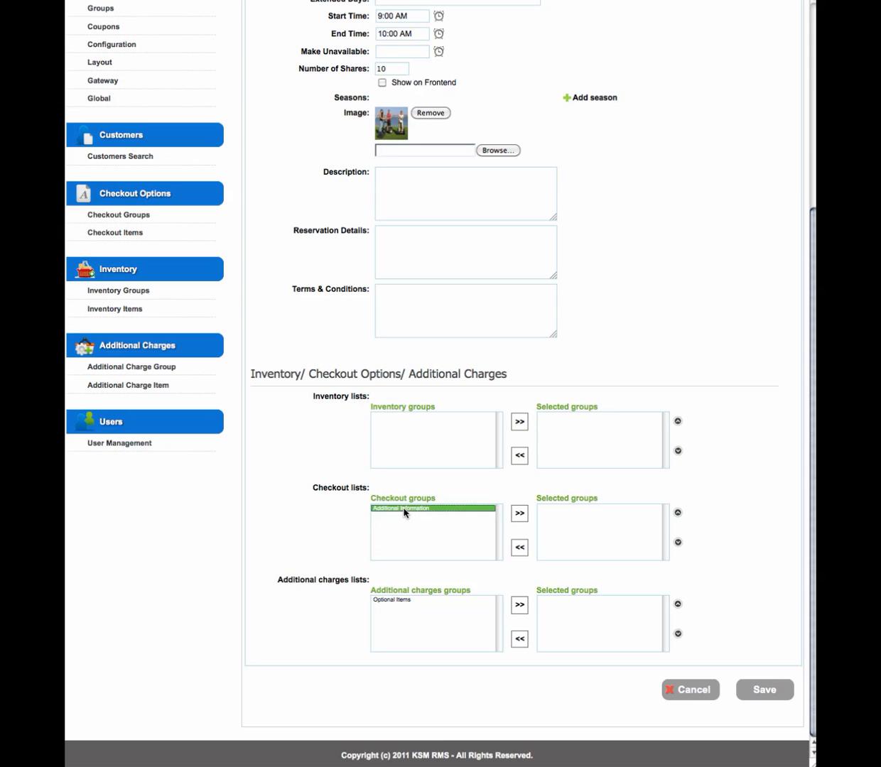
left_click(517, 515)
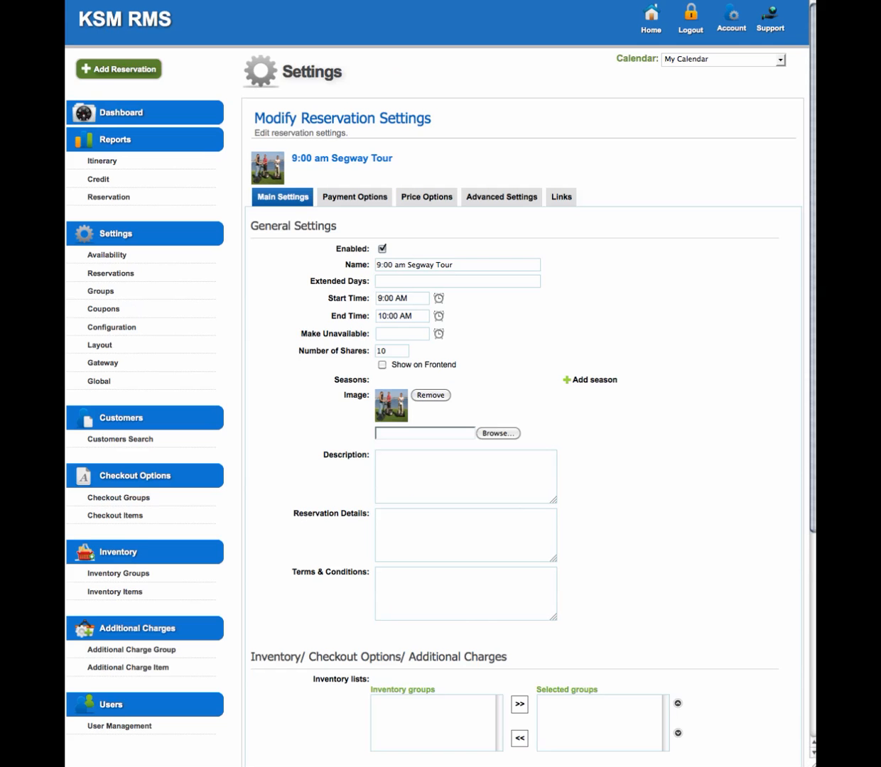
scroll(788, 437, "down", 5)
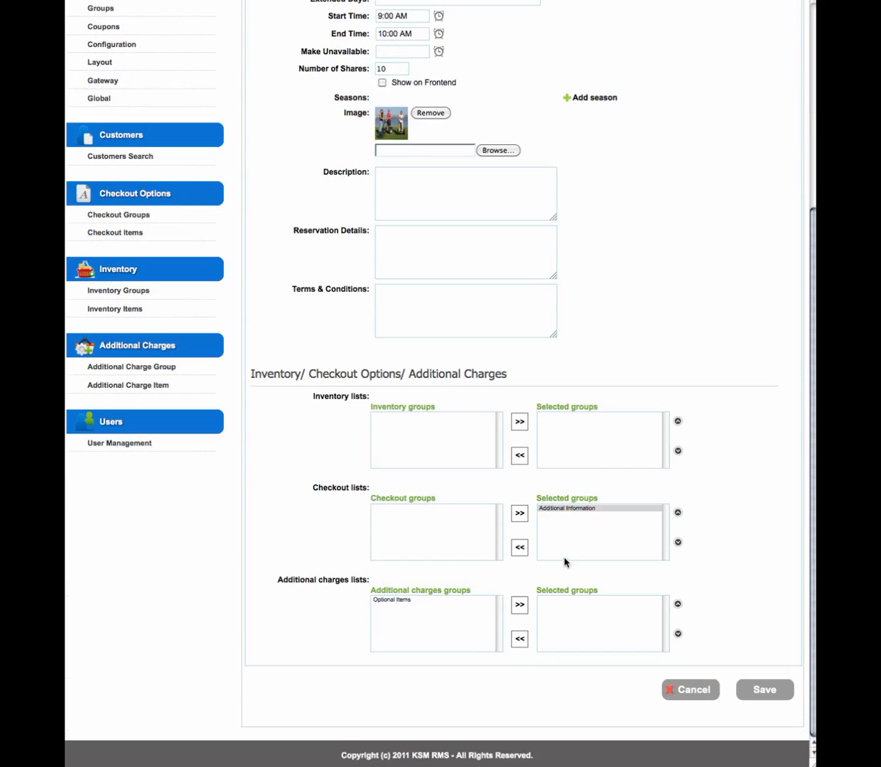
left_click(766, 690)
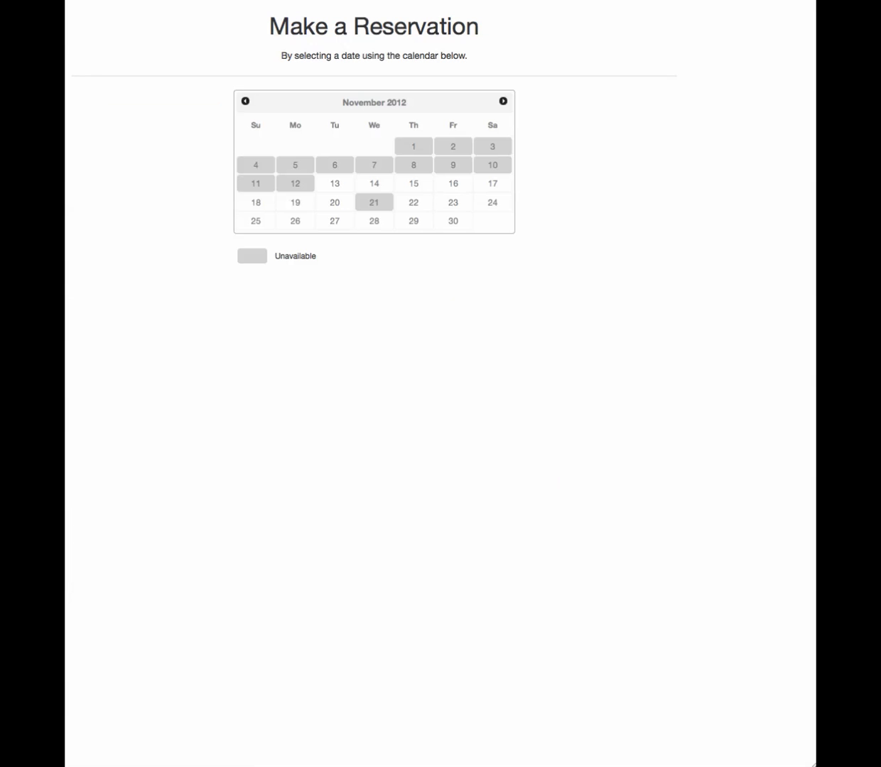
On the booking page, start a test reservation of the 9:00 am Segway Tour on November 23, 2012 for 2 adults.
left_click(454, 205)
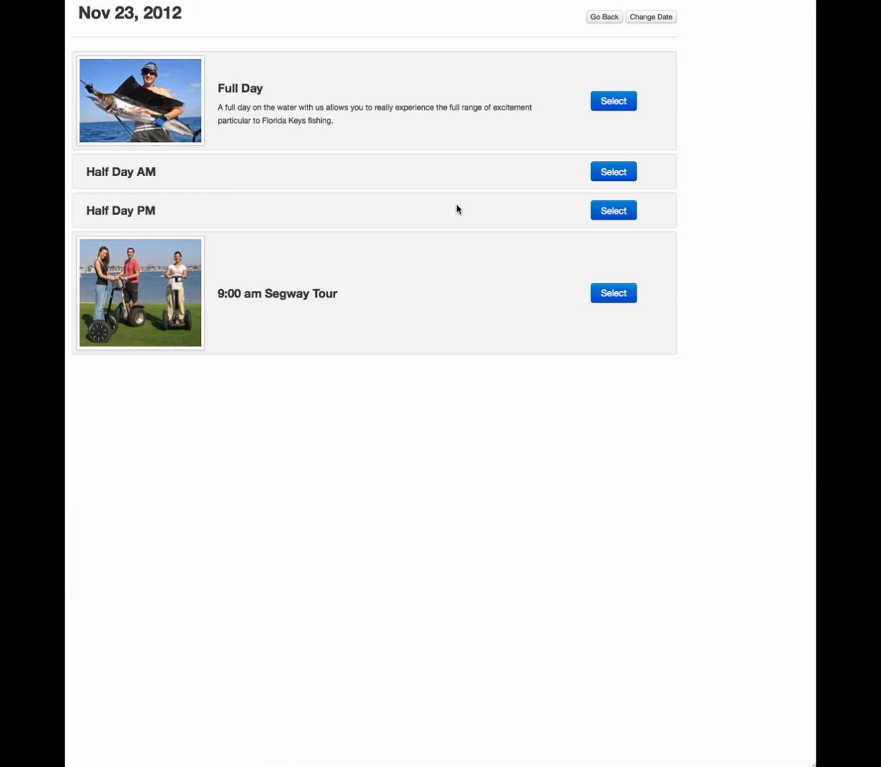
left_click(630, 296)
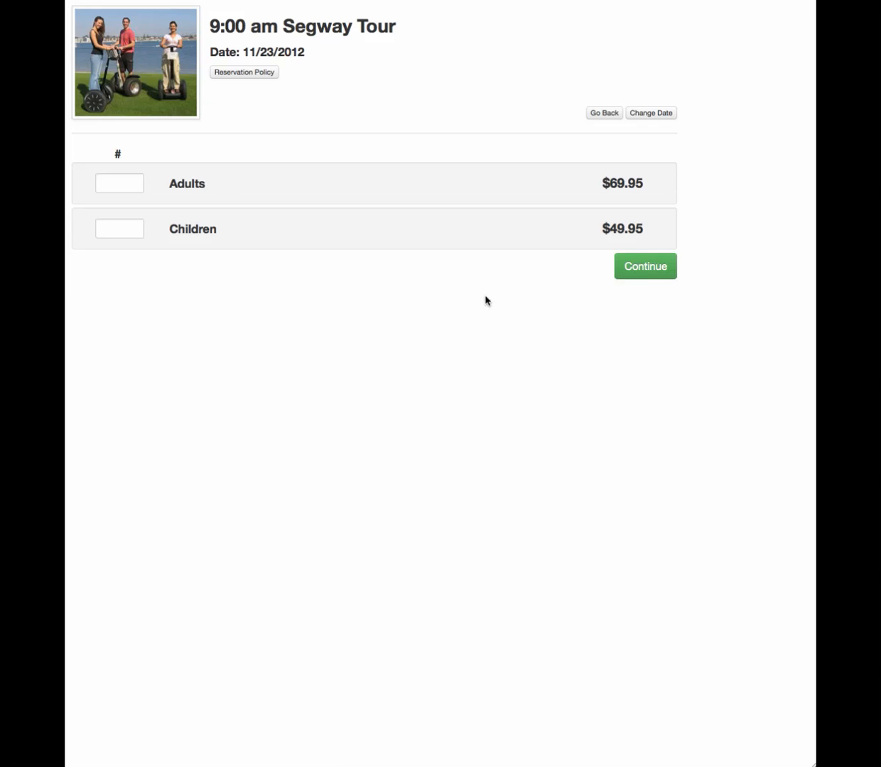
left_click(132, 184)
type("2")
left_click(646, 265)
Test the required Age and Weight fields by trying to continue the reservation with them empty.
left_click(307, 191)
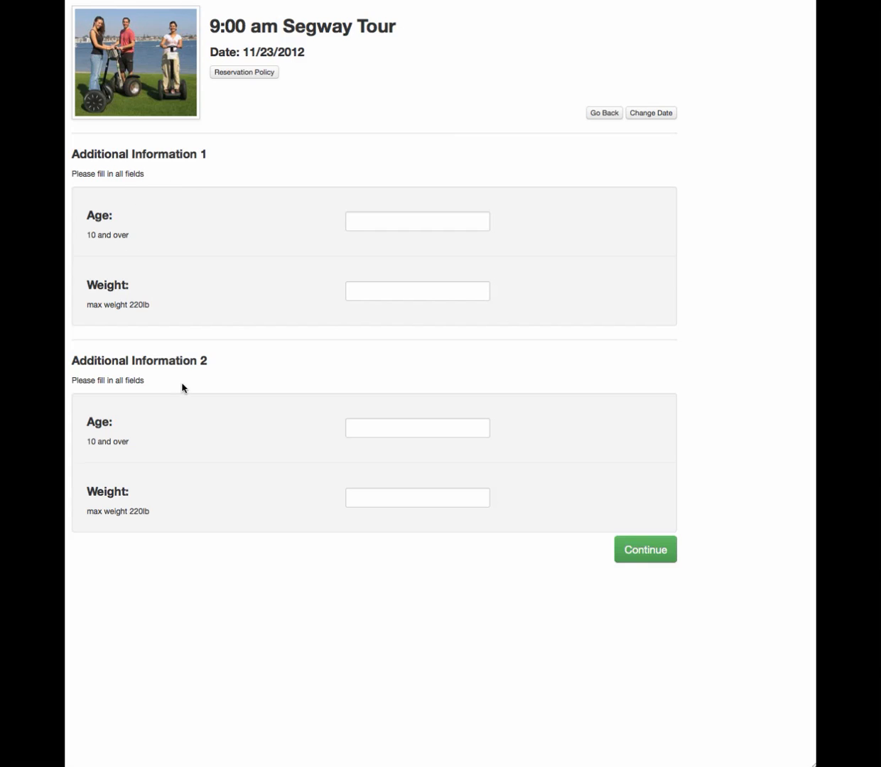
left_click(647, 559)
left_click(376, 221)
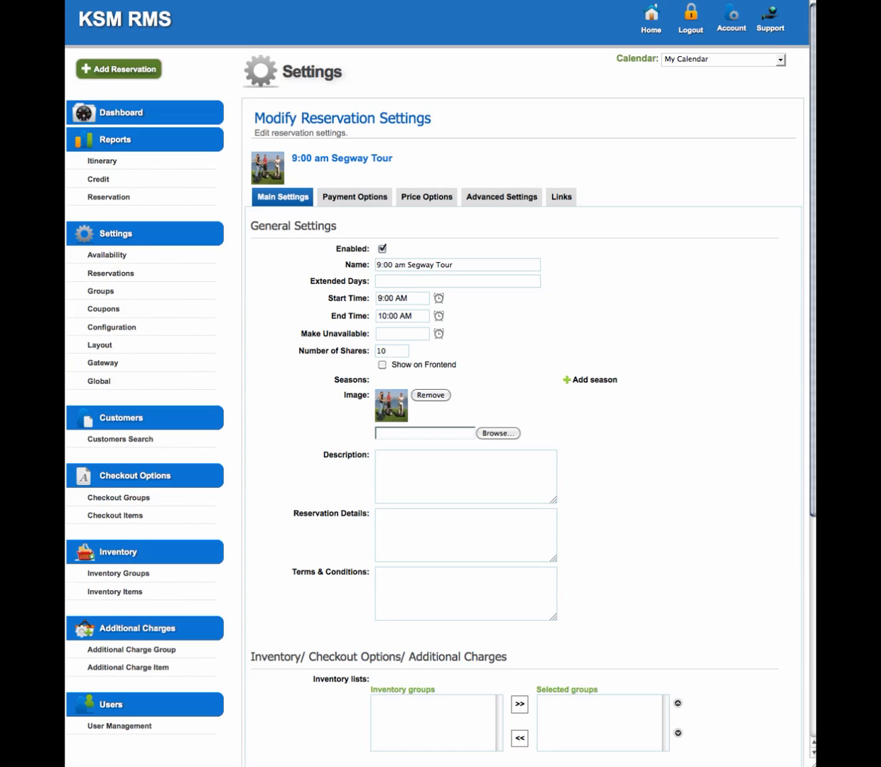
Start a new enabled, non-required checkout item with the field name Comments and the option title "Questions and Comments".
left_click(118, 520)
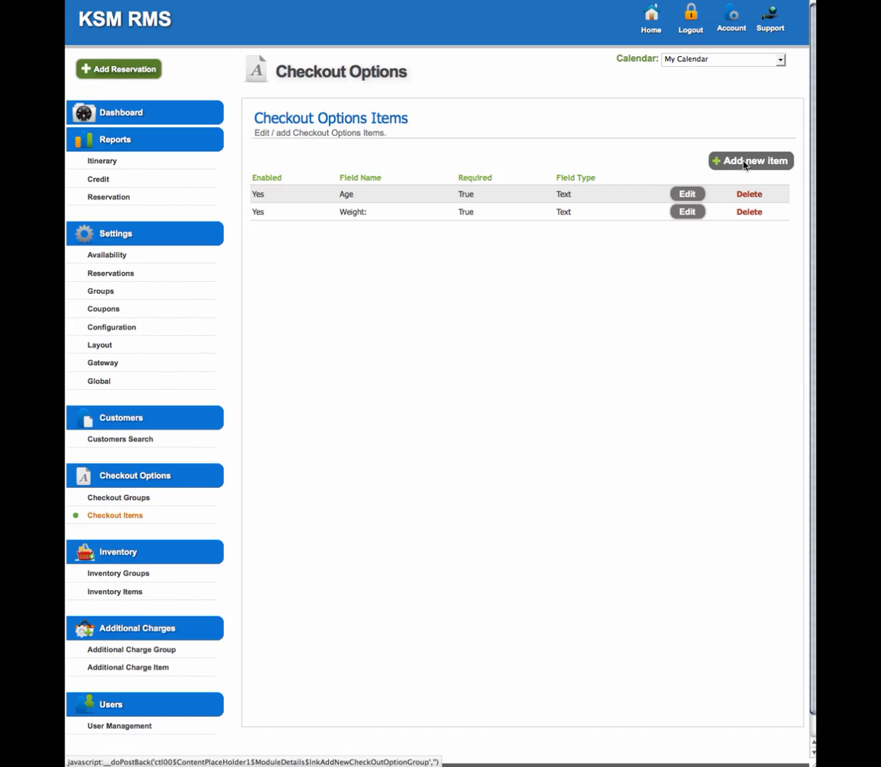
left_click(719, 159)
left_click(466, 137)
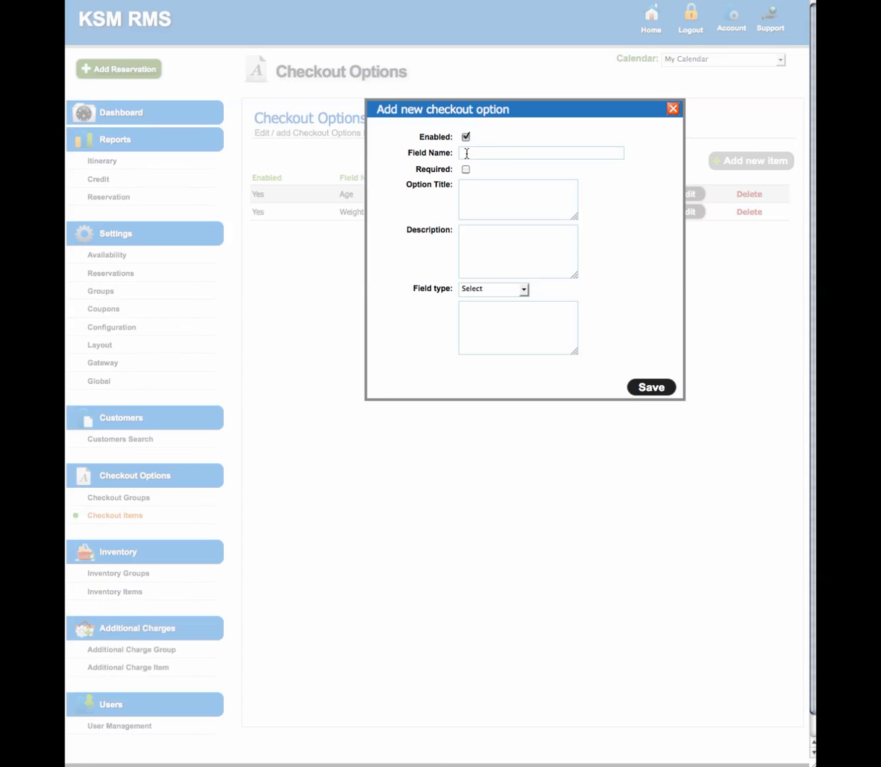
left_click(466, 154)
type("Comments")
left_click(465, 169)
left_click(466, 170)
left_click(487, 205)
type("Questions and Comments")
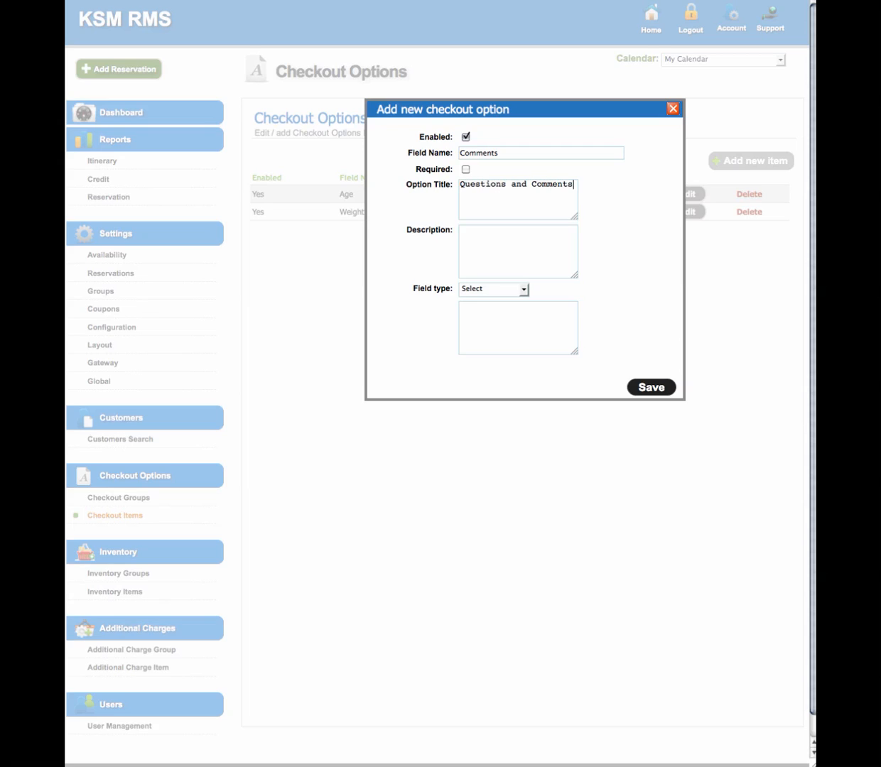
Give the Comments item the description "If you have any questions please provide them here.", set its field type to Text Area, and save it.
left_click(503, 260)
type("If you have any questions please")
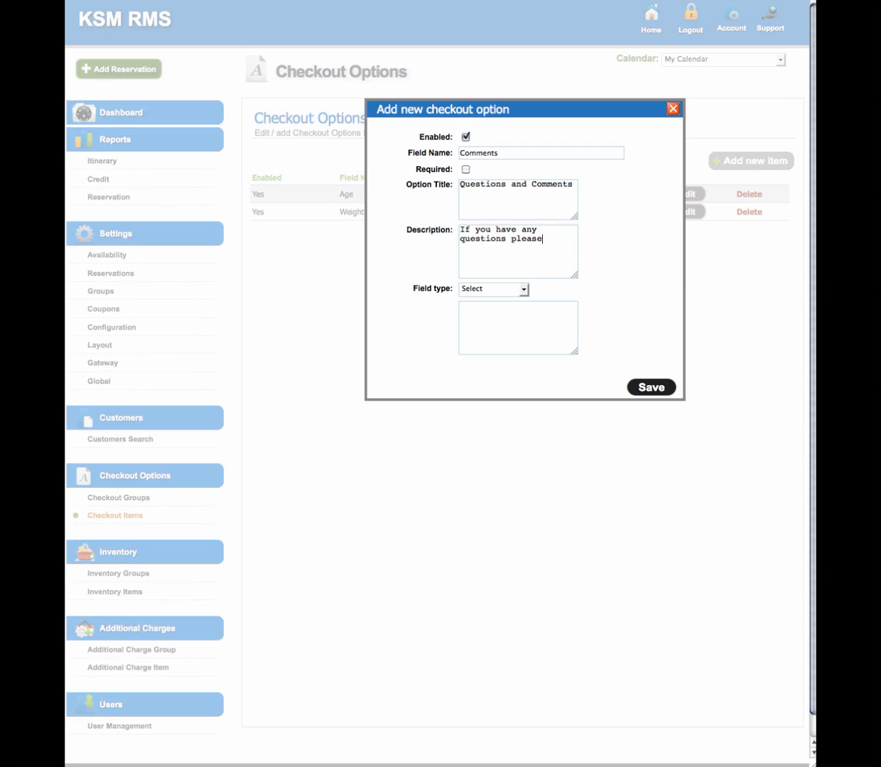
type(" provide them here.")
left_click(524, 291)
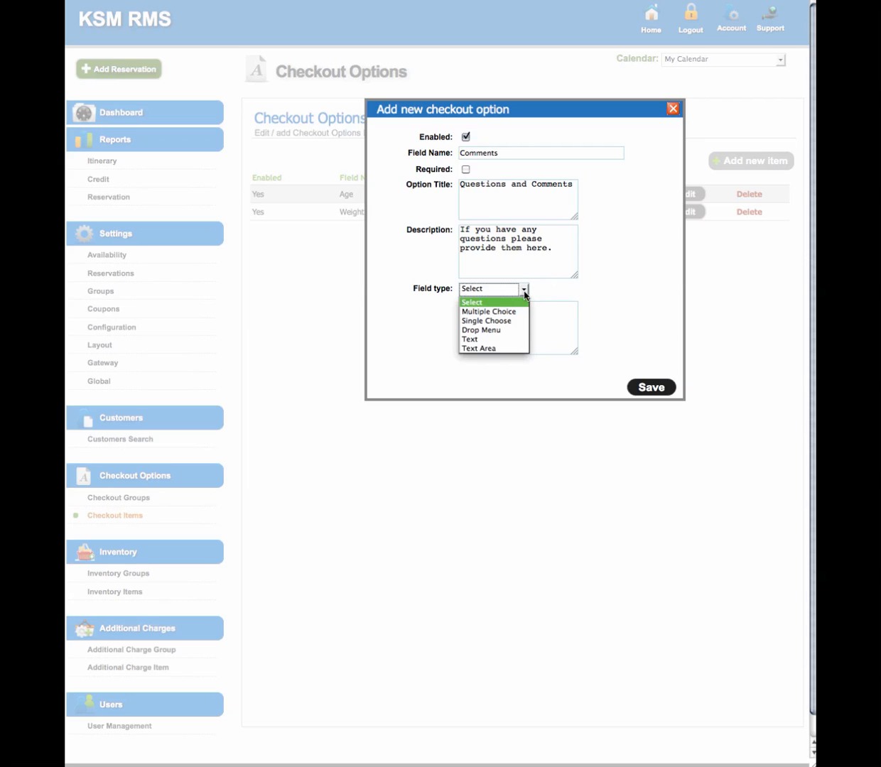
left_click(481, 349)
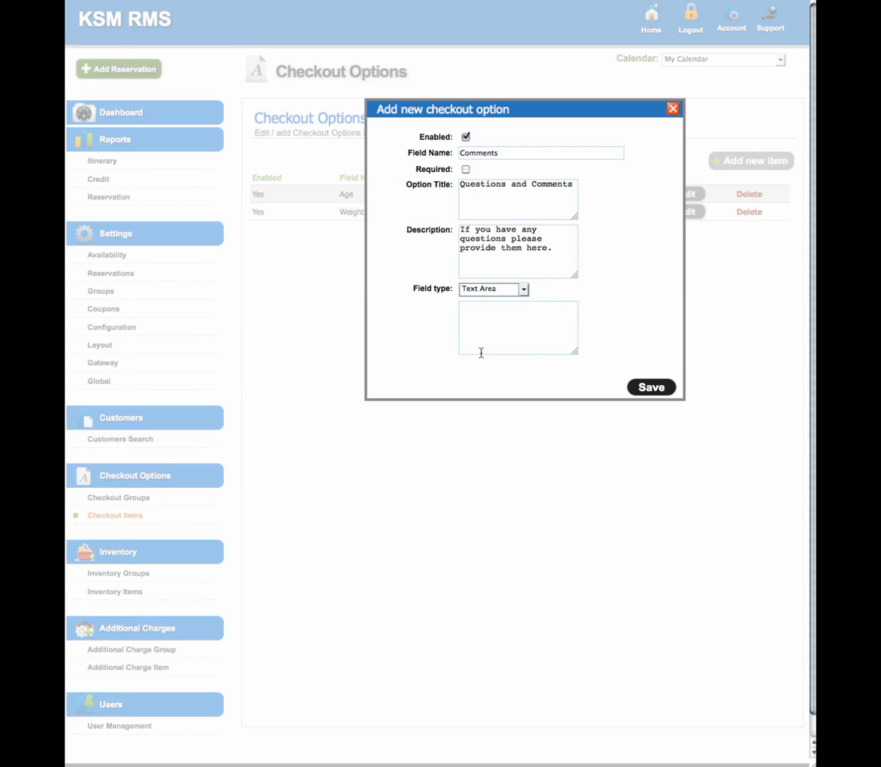
left_click(661, 388)
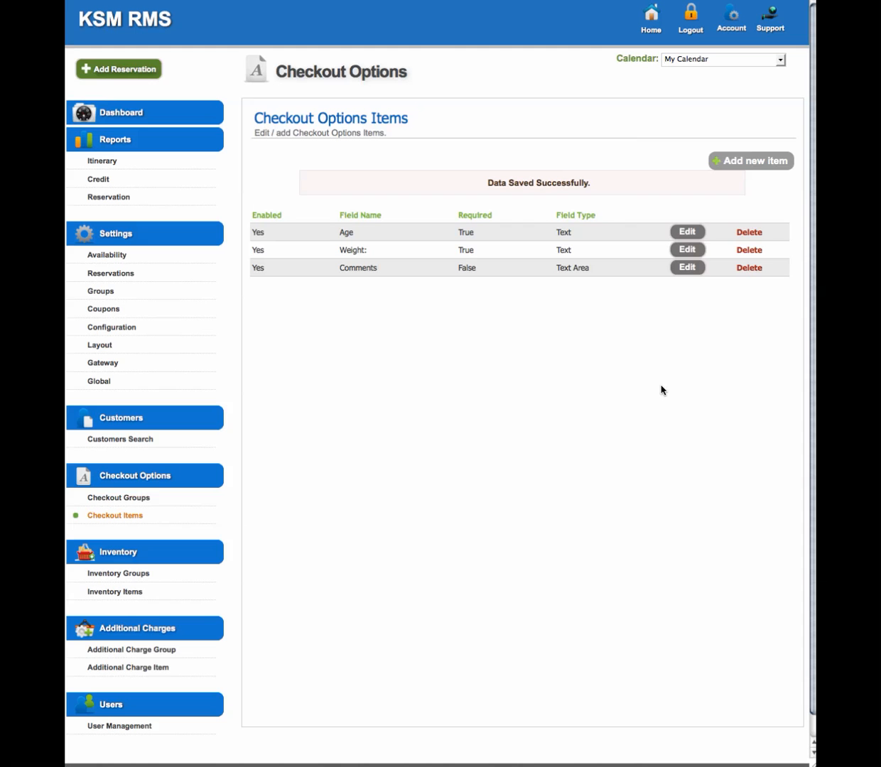
Start another enabled checkout item with the field name Hear and the option title "Where did you hear about us?".
left_click(765, 157)
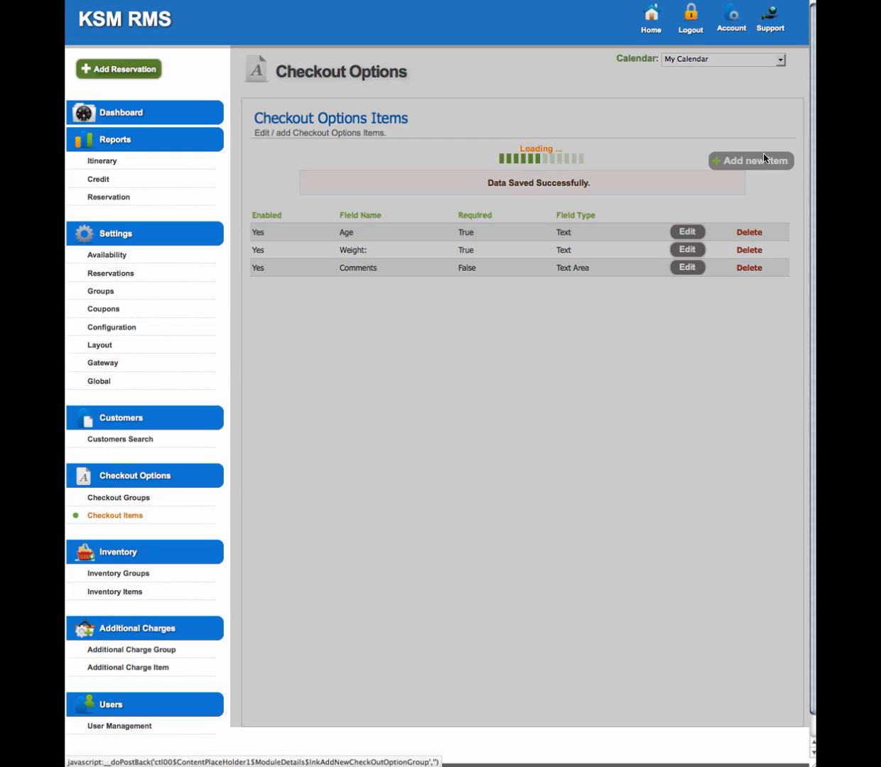
left_click(465, 136)
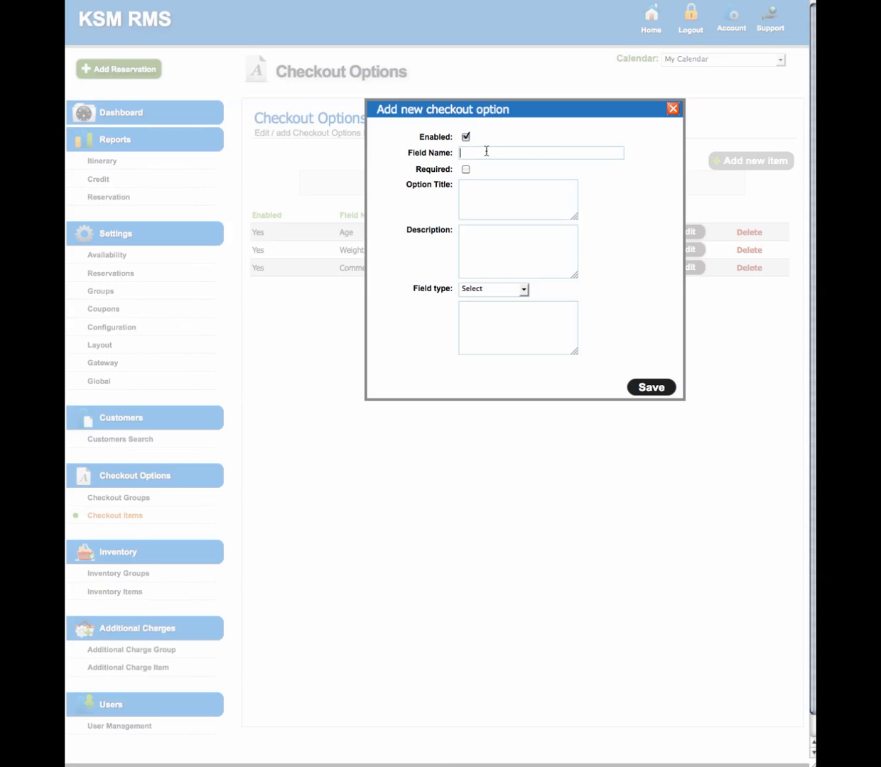
left_click(486, 152)
type("Hear")
left_click(474, 202)
type("Where did you hear abou")
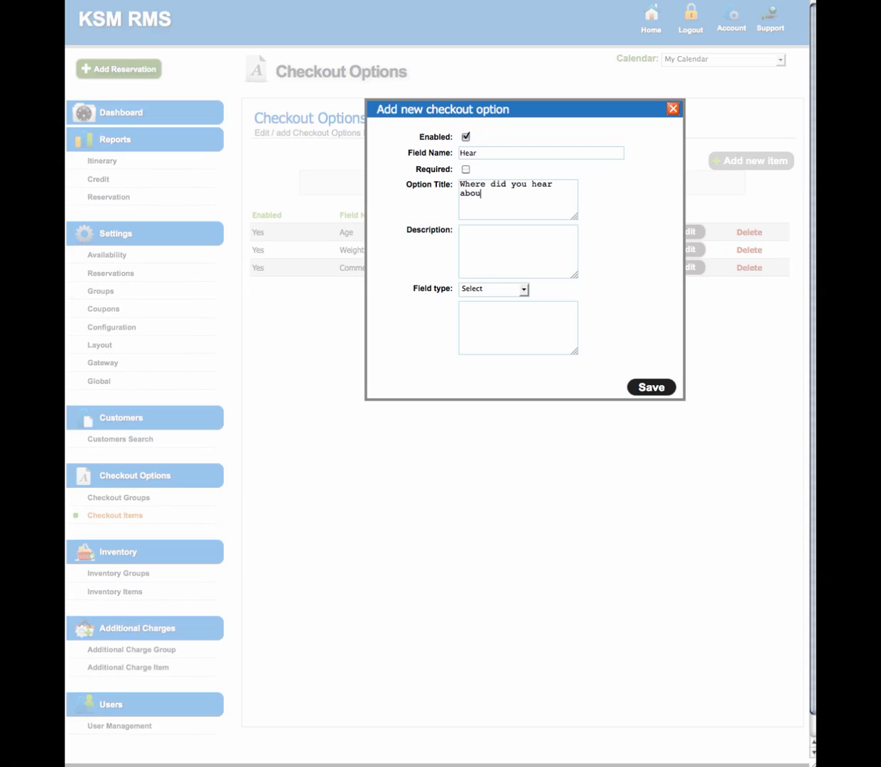
type("t us?")
Make the Hear item a Drop Menu with the choices Google, Bing, Radio and Word of Mouth on separate lines, and save it.
left_click(524, 290)
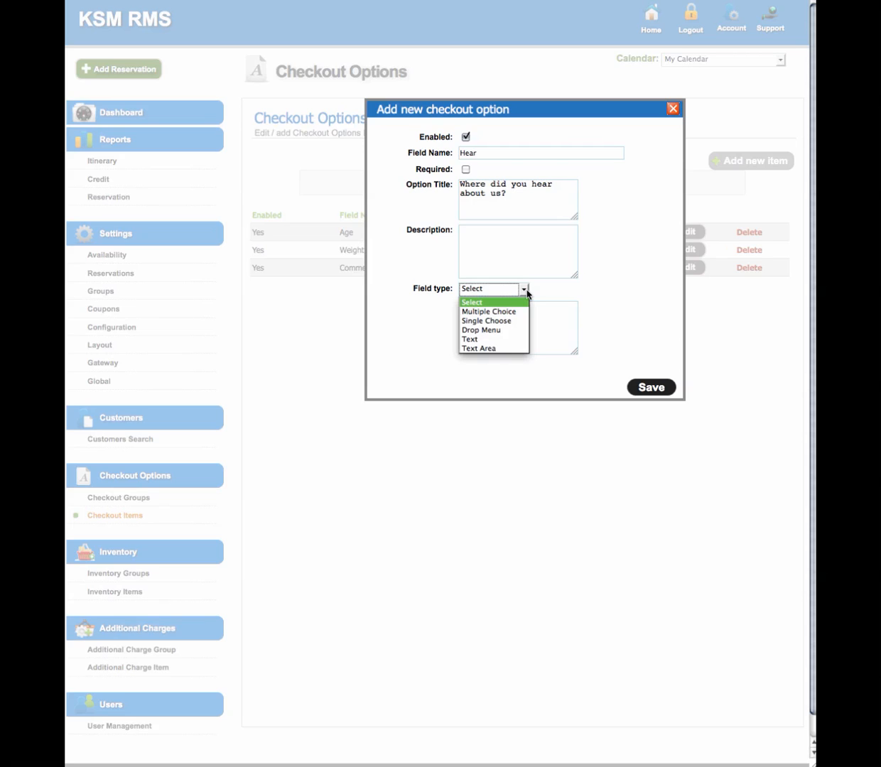
left_click(508, 333)
left_click(509, 333)
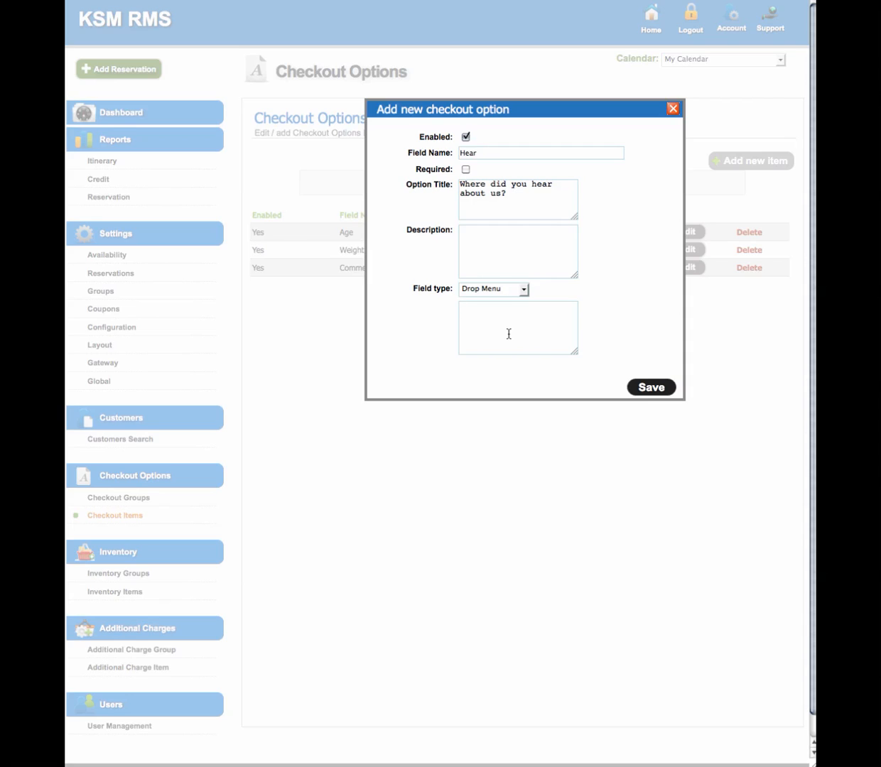
type("Google Bing")
key("Return")
type("Radio")
key("Return")
type("Word of Mo")
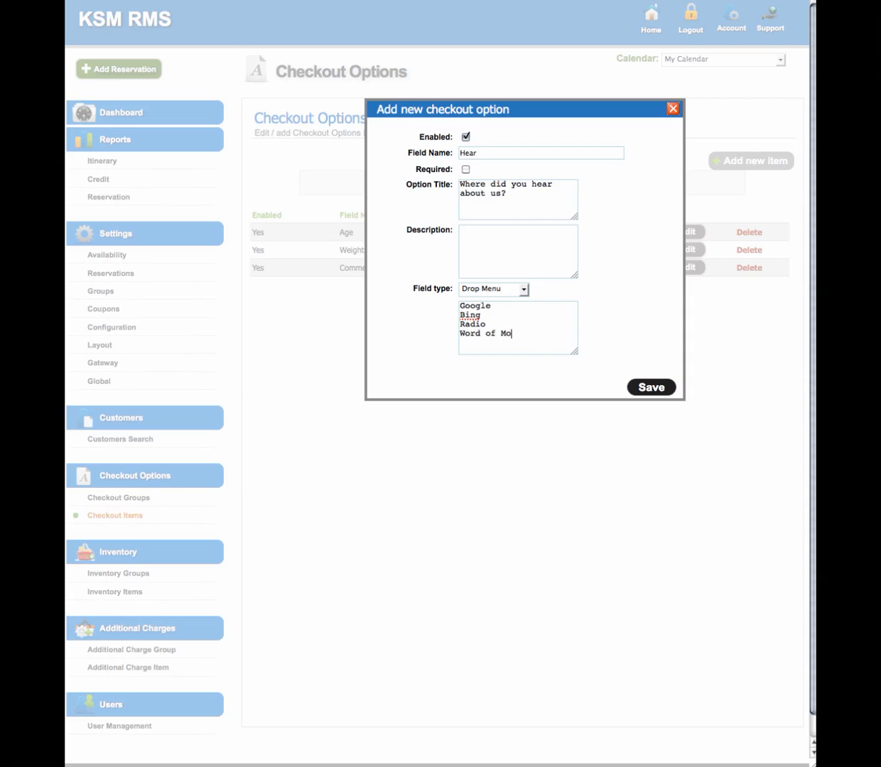
type("tu")
key("BackSpace")
key("BackSpace")
type("uth")
left_click(652, 387)
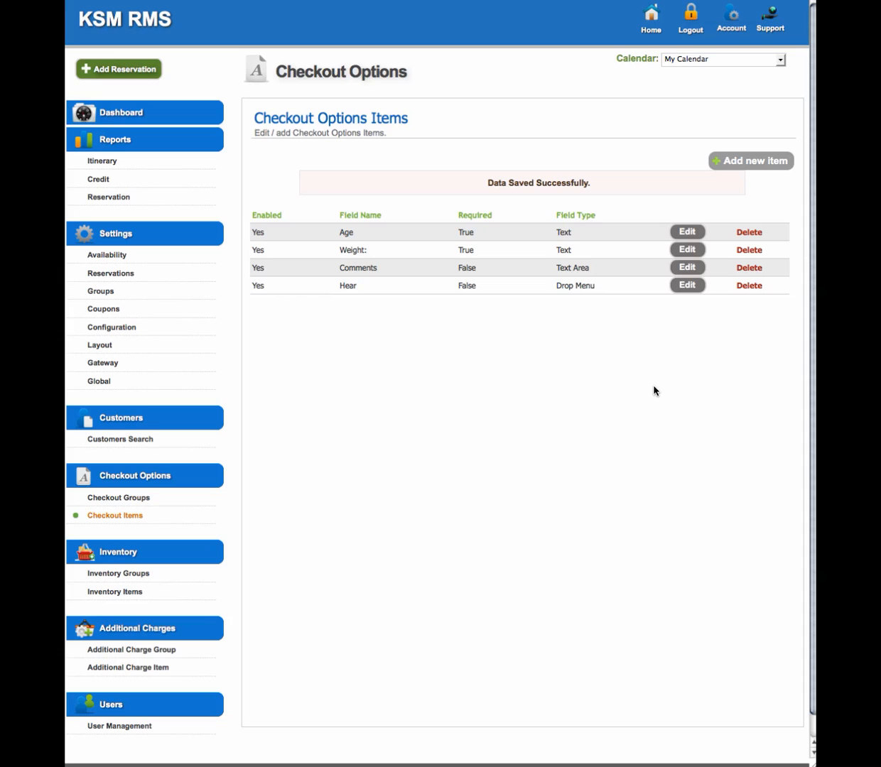
Start a new enabled checkout group named "Please answer the following", leaving the description empty.
left_click(119, 502)
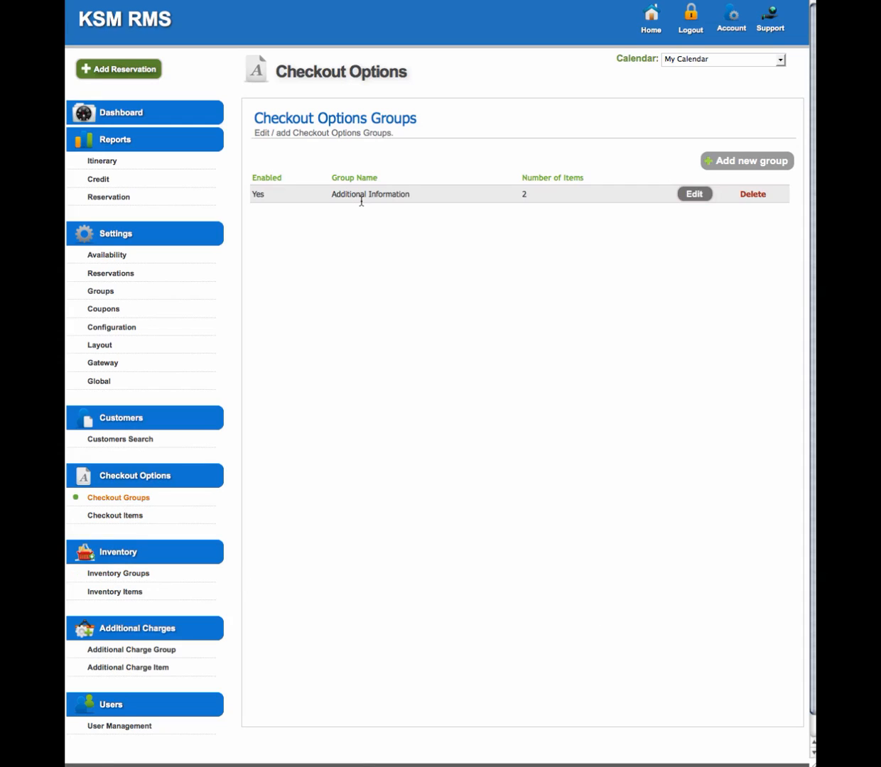
left_click(761, 160)
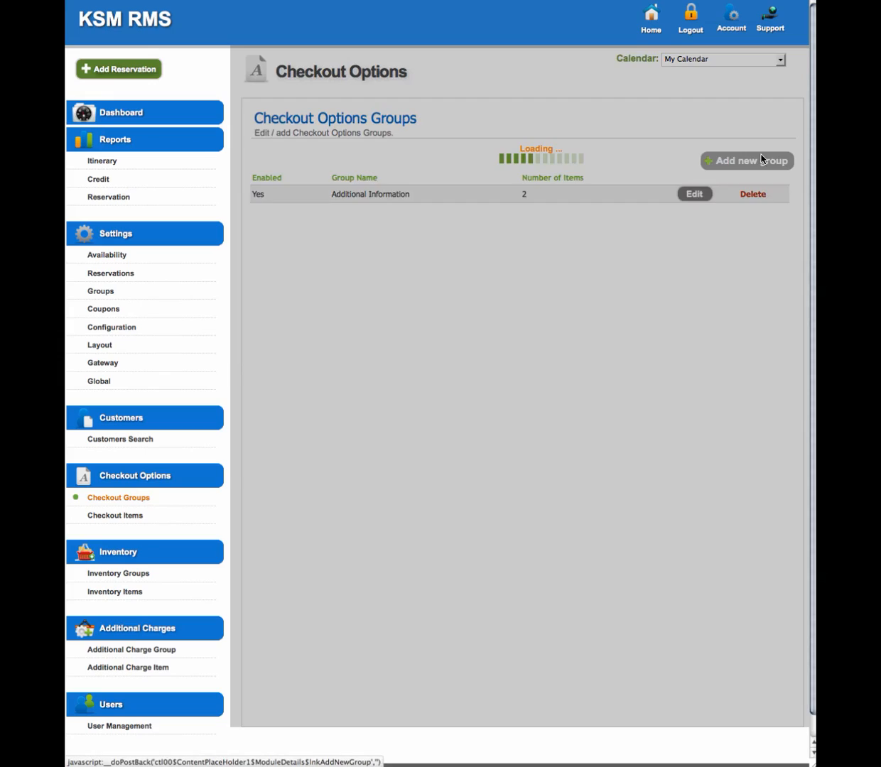
left_click(435, 137)
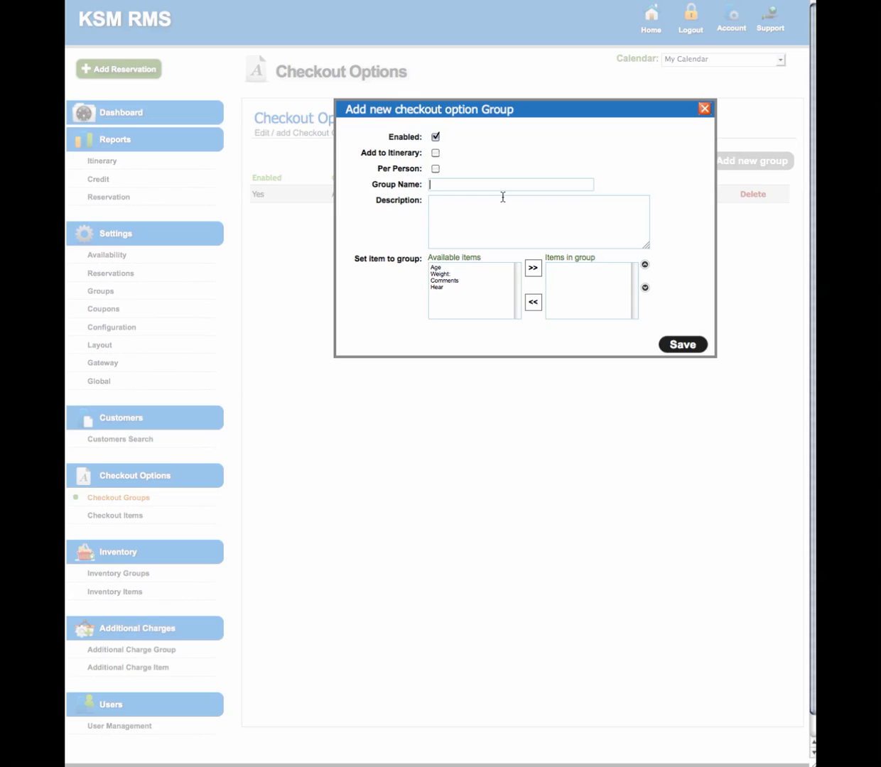
type("A")
type("P")
type("lease answer the fol")
type("lowing")
left_click(469, 215)
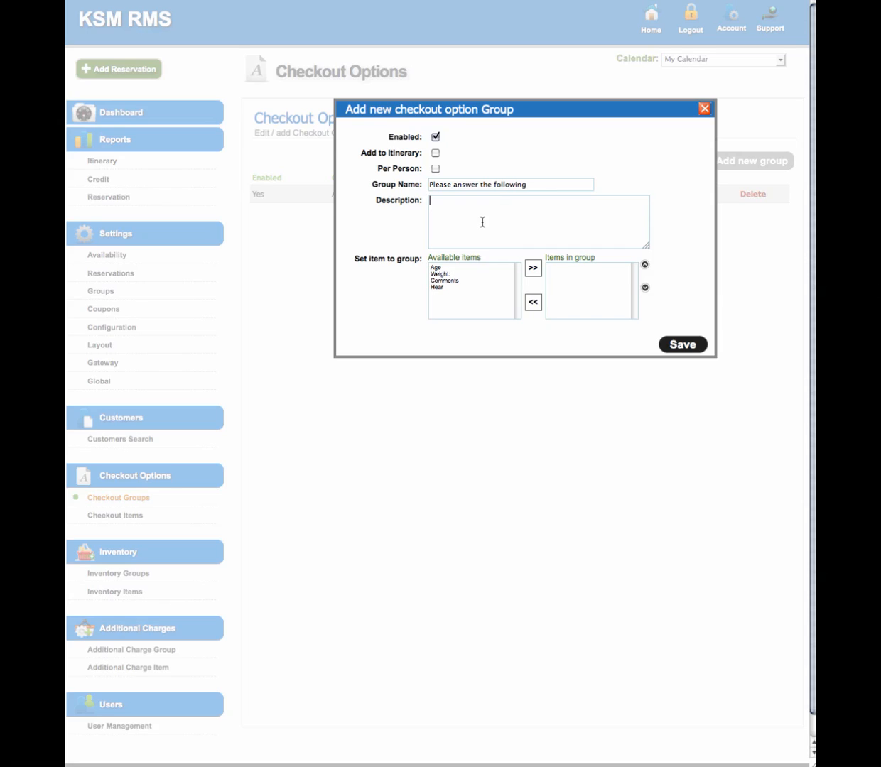
Put the Comments and Hear items in the new group, order Hear above Comments, and save the group.
left_click(439, 281)
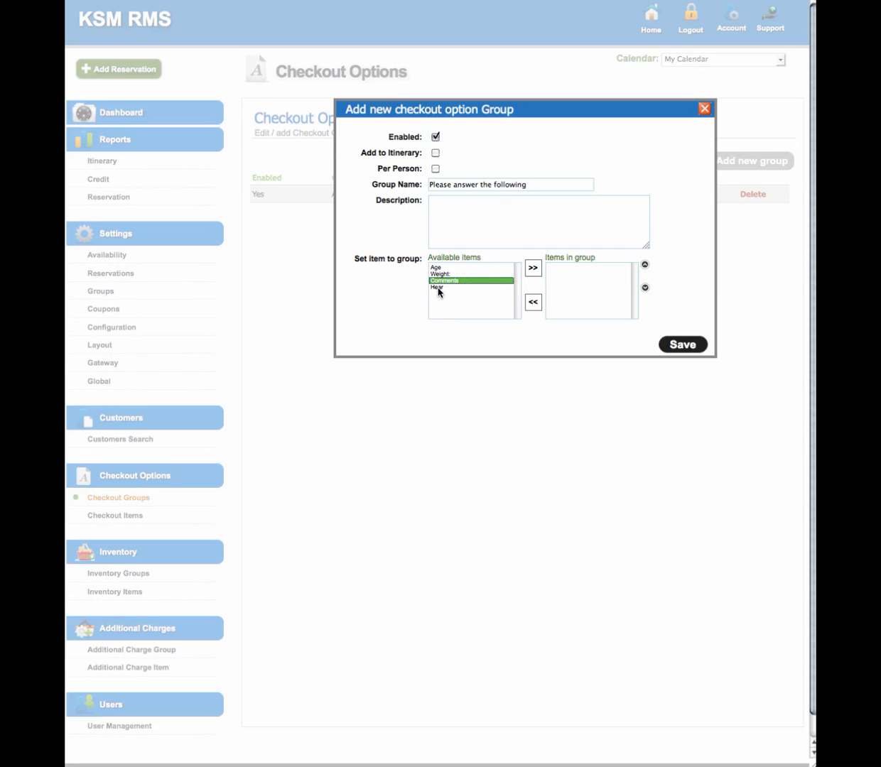
left_click(438, 288, "shift")
left_click(532, 268)
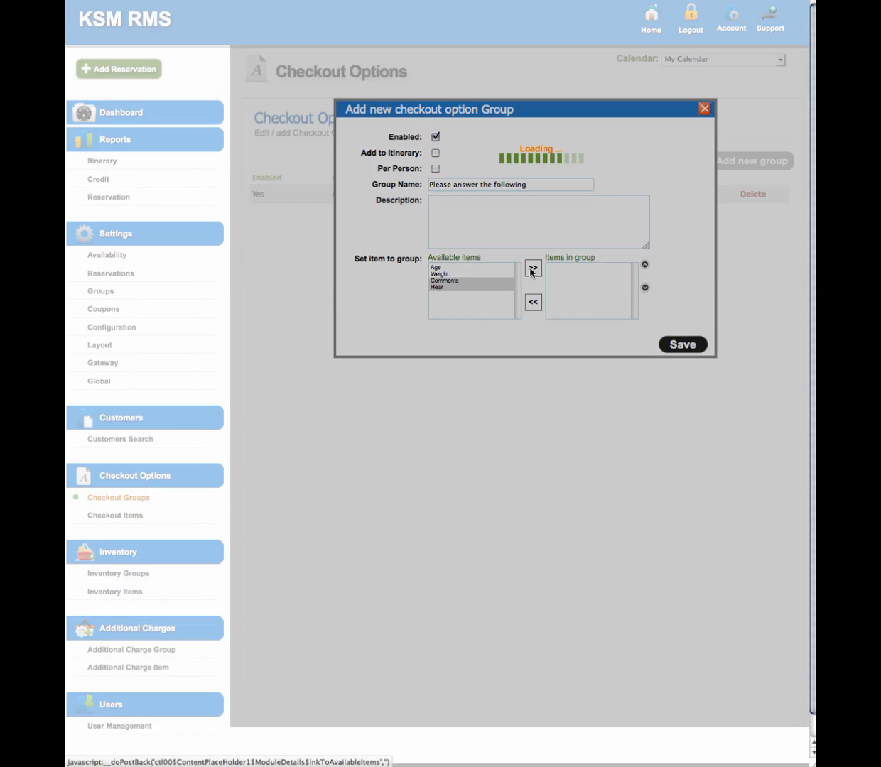
left_click(565, 274)
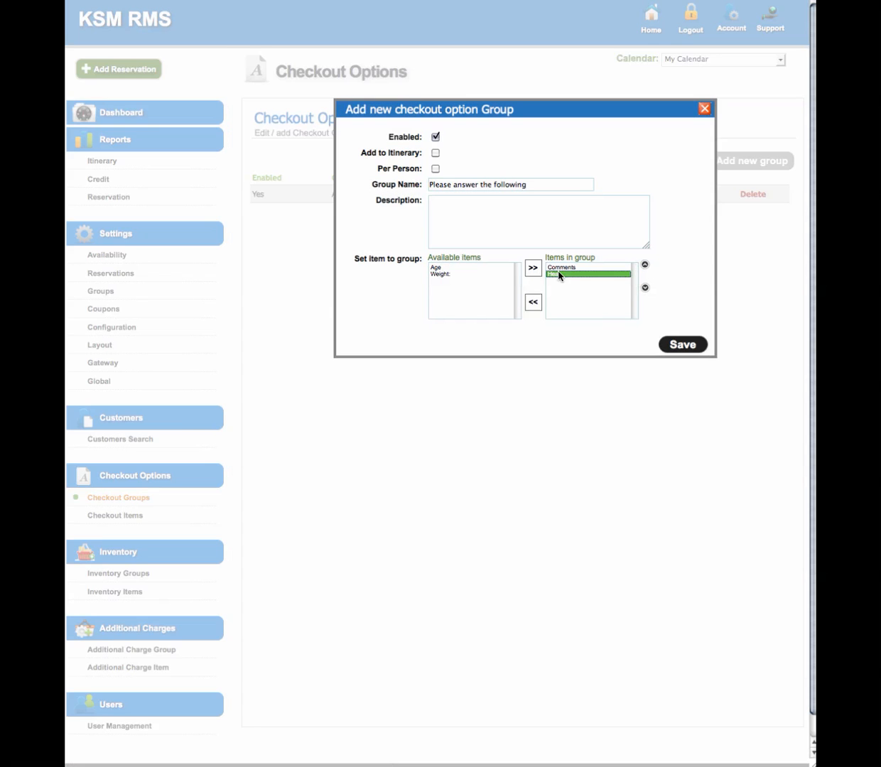
left_click(645, 266)
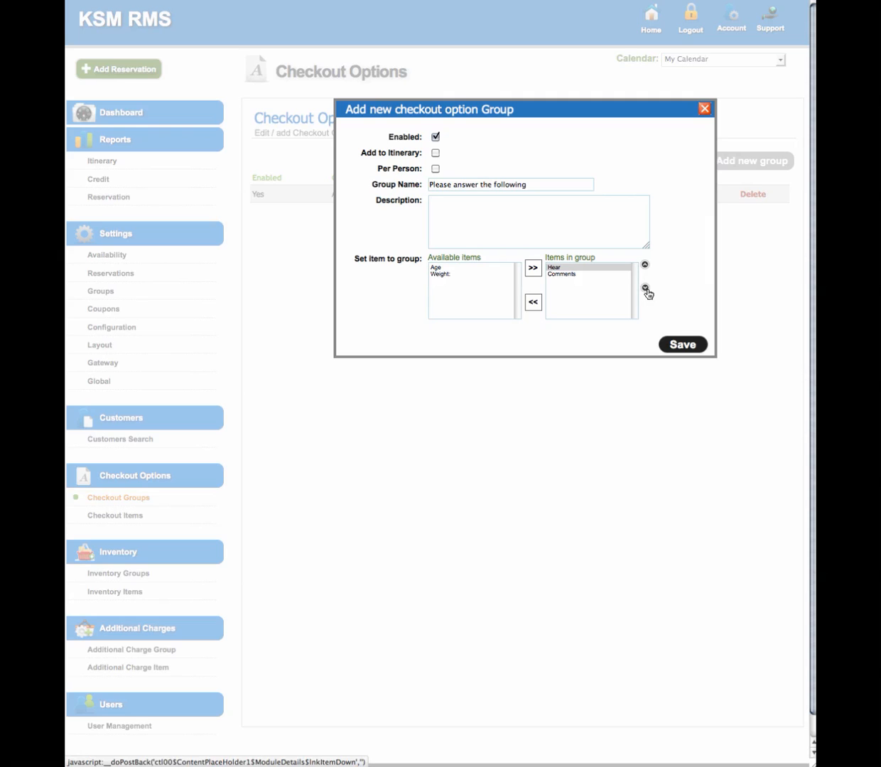
left_click(683, 345)
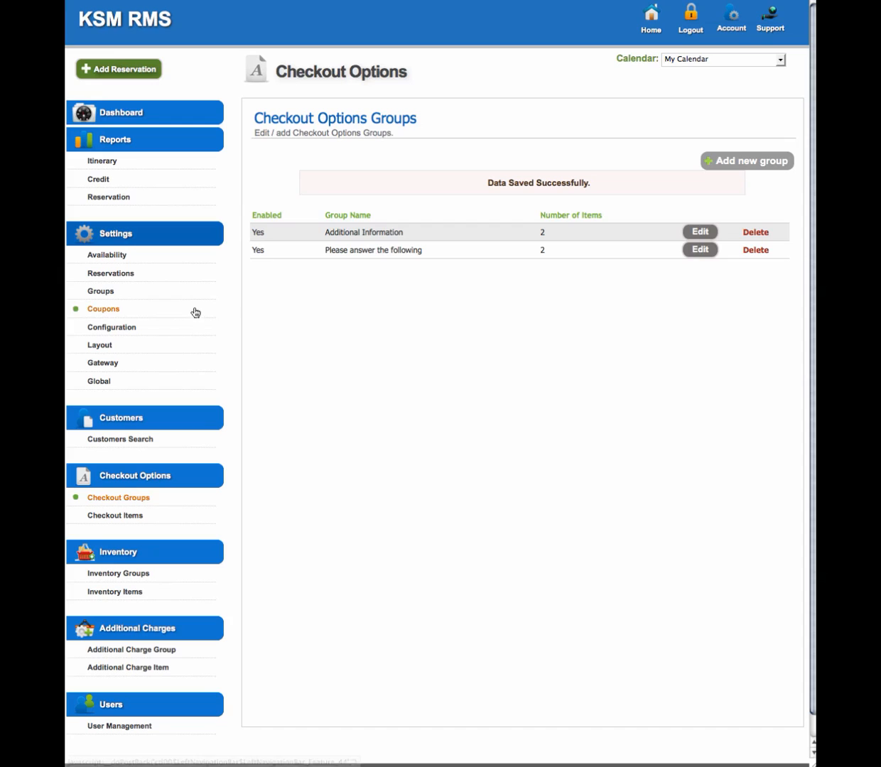
Add the "Please answer the following" checkout group to the 9:00 am Segway Tour reservation type and save its settings.
left_click(122, 279)
left_click(459, 273)
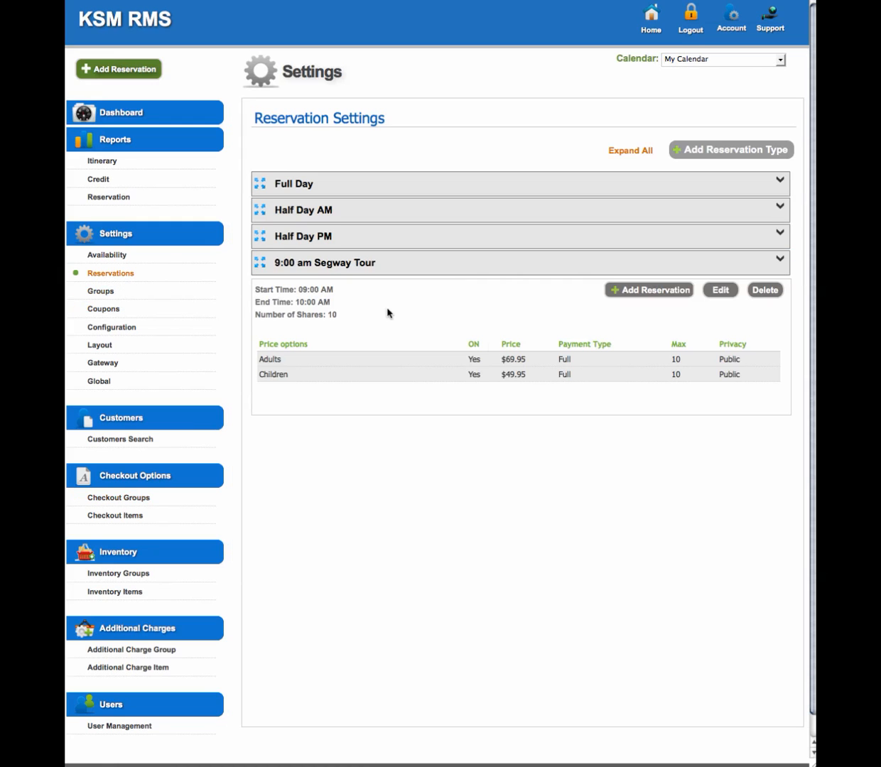
left_click(719, 293)
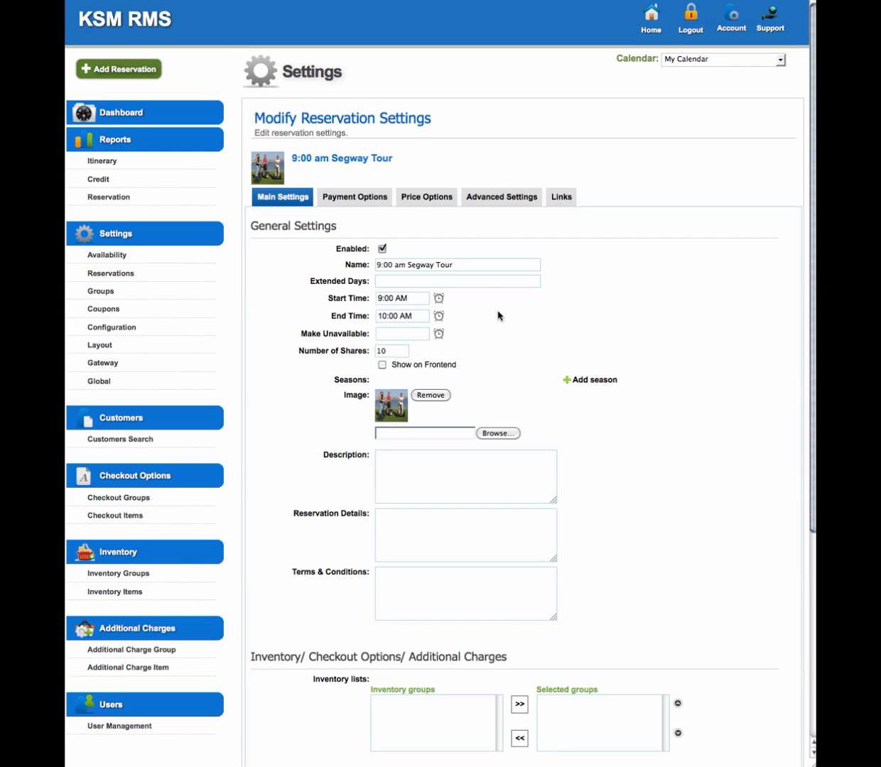
scroll(787, 230, "down", 5)
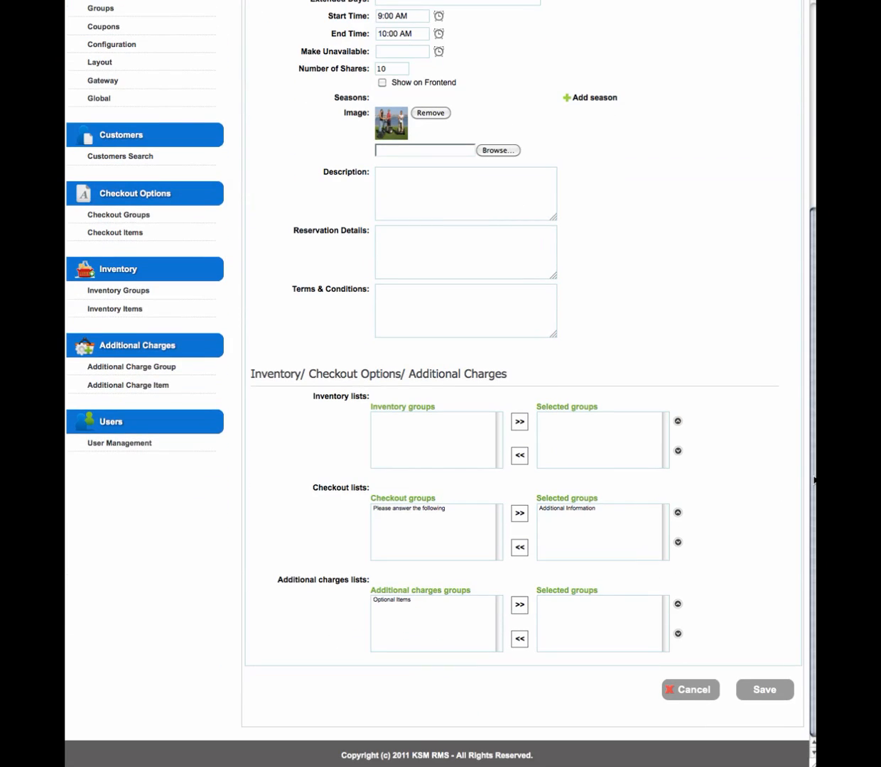
left_click(412, 509)
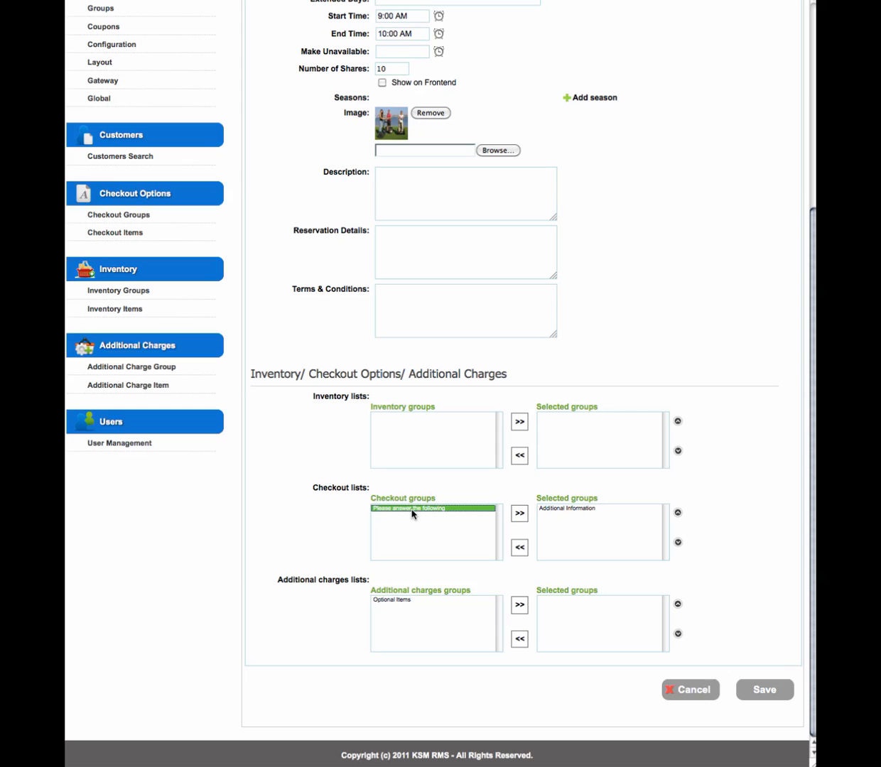
left_click(523, 515)
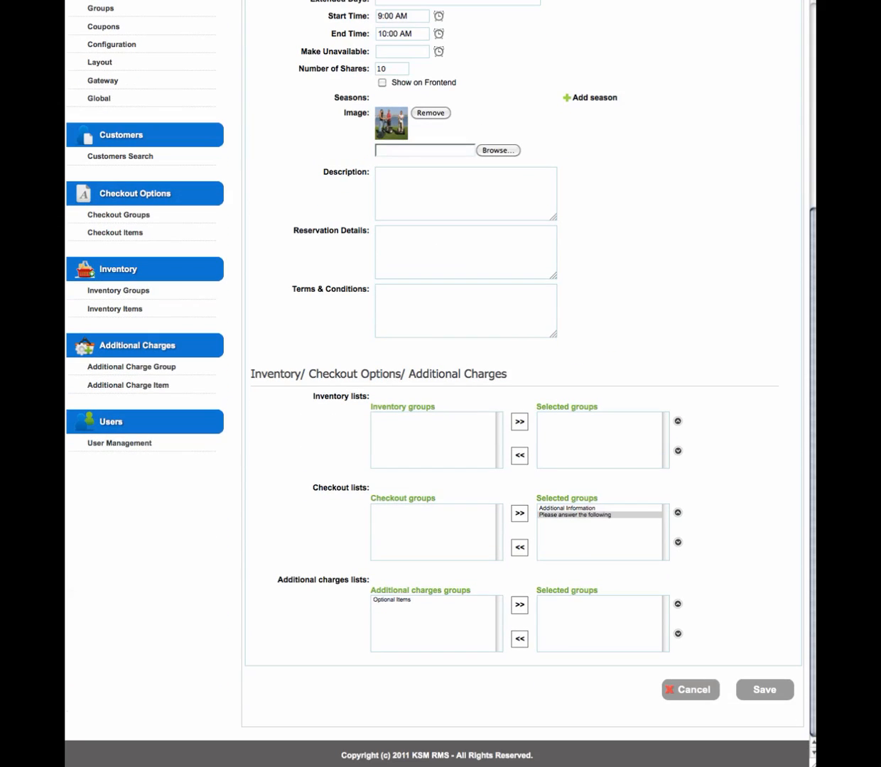
left_click(765, 690)
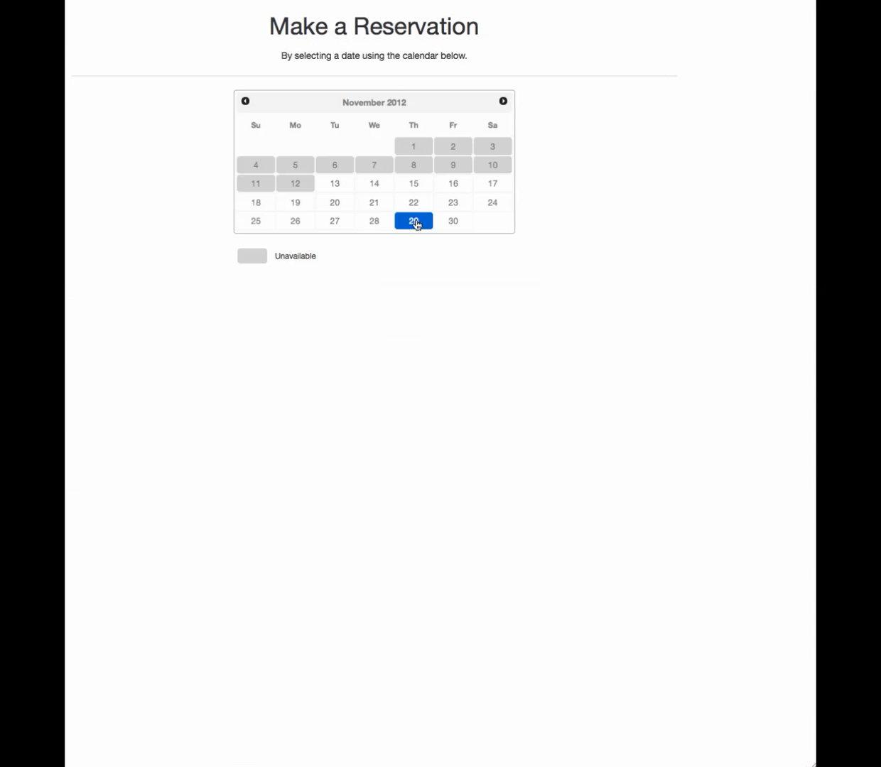
On the booking page, start a test reservation of the 9:00 am Segway Tour on November 29, 2012 for 1 adult, paying the full amount.
left_click(413, 222)
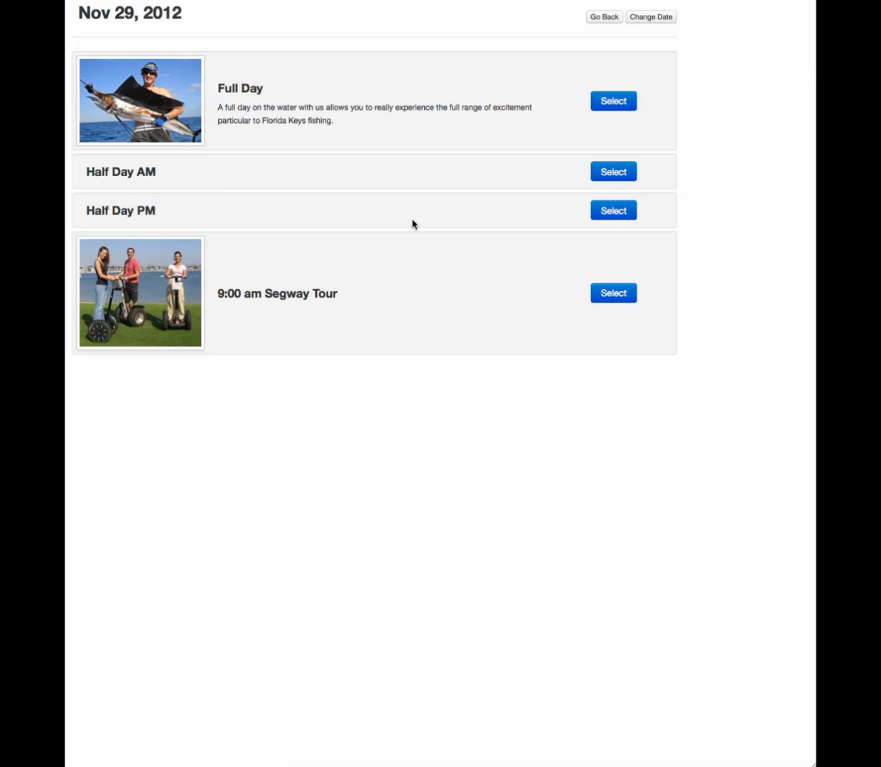
left_click(624, 298)
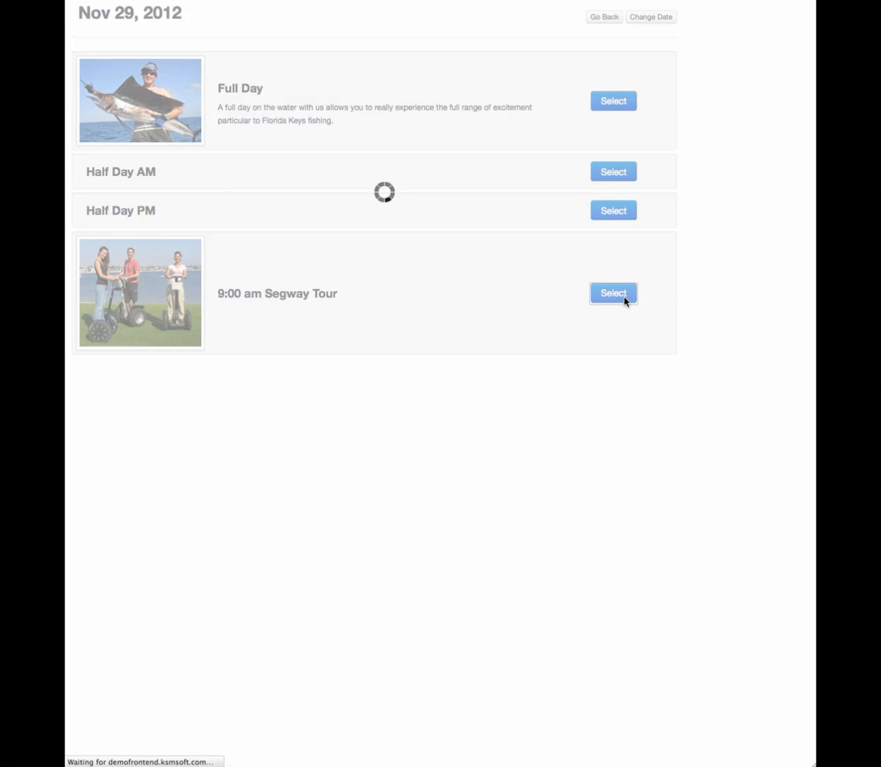
left_click(142, 189)
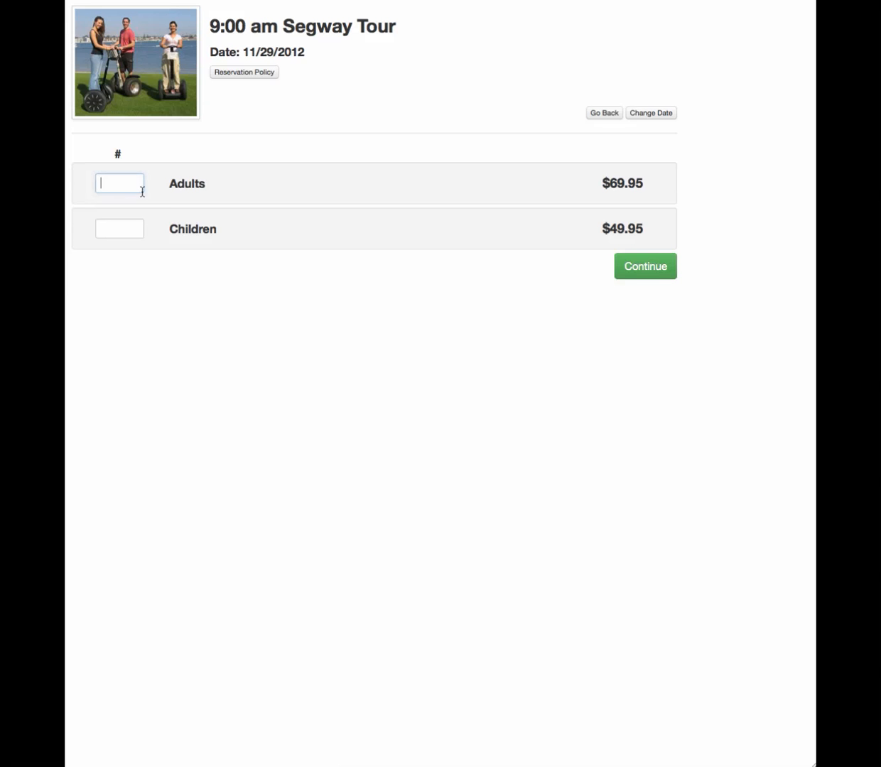
left_click(647, 274)
left_click(308, 192)
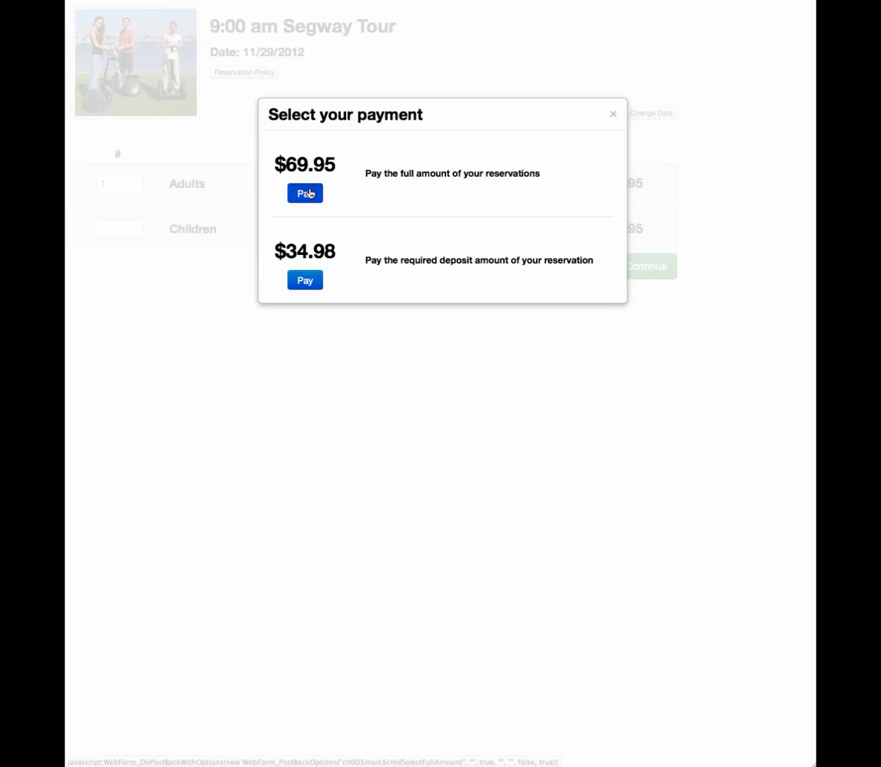